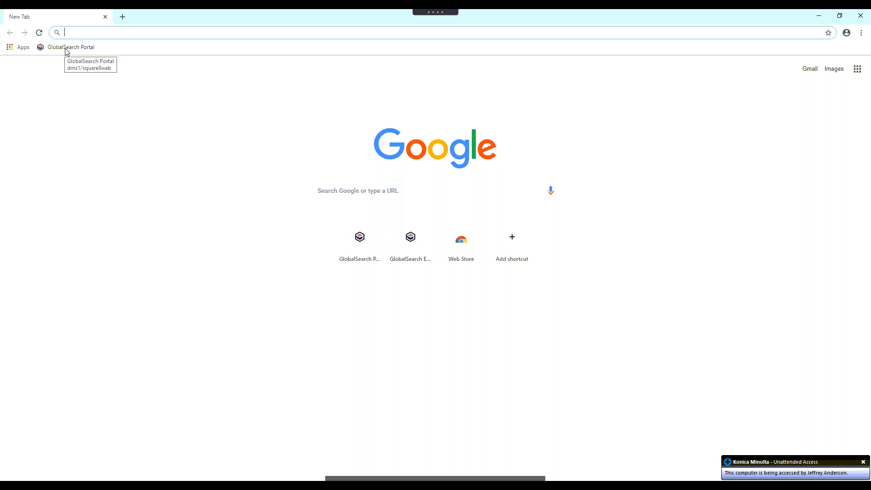
- Open the bookmarked GlobalSearch Portal and sign in with the saved credentials
left_click(67, 49)
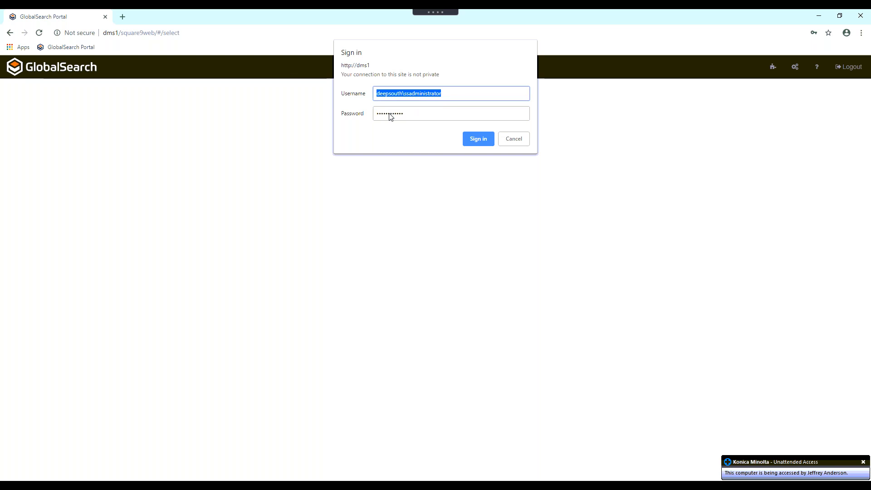
left_click(454, 94)
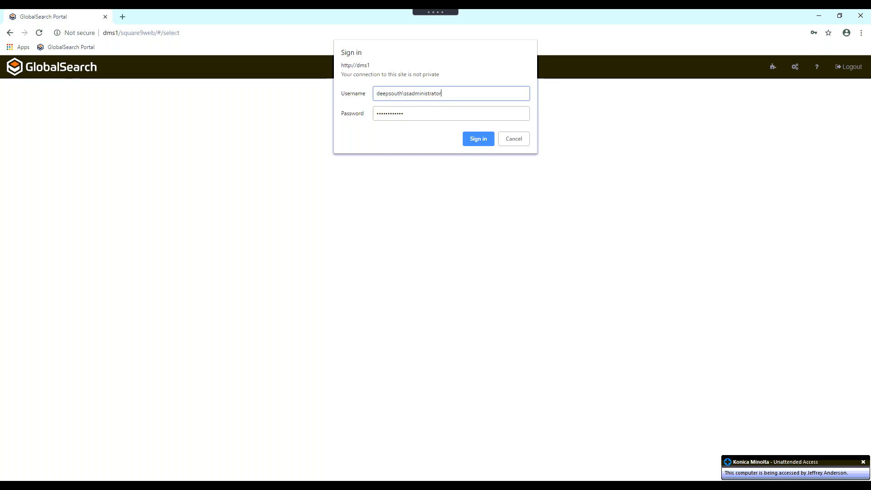
left_click(480, 139)
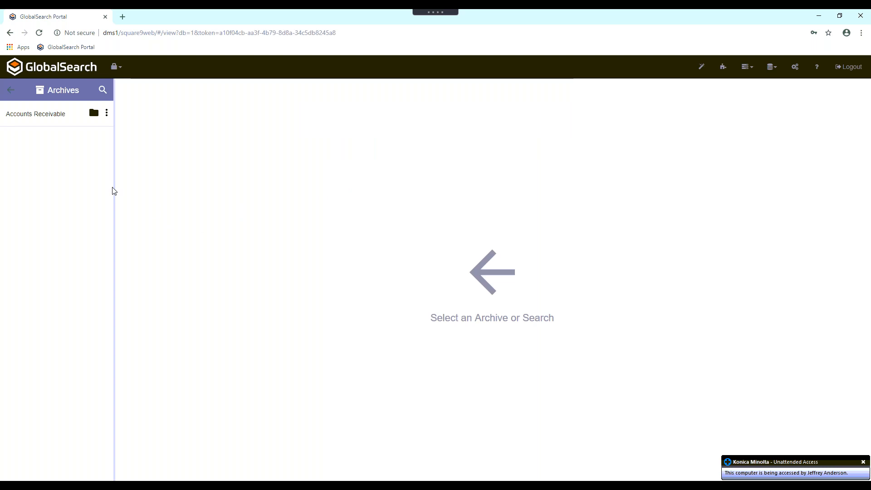
- View the child archives of Accounts Receivable, then return to the top-level archive list
mouse_move(45, 117)
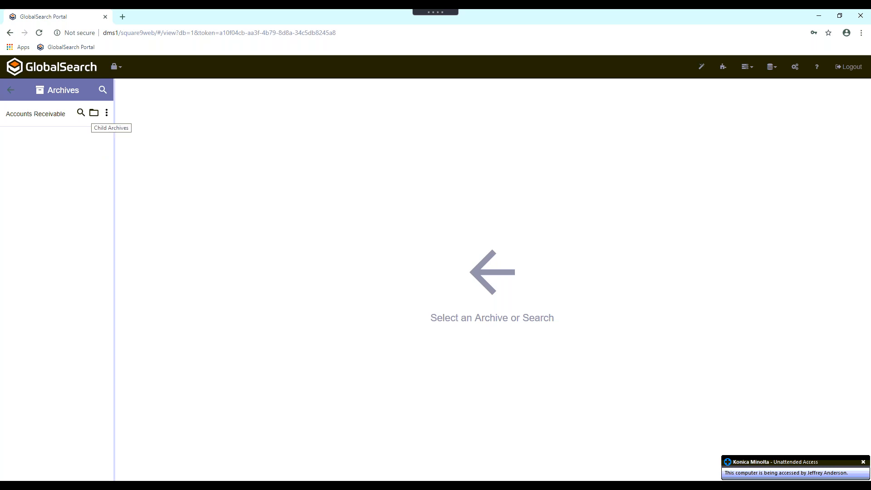
left_click(95, 117)
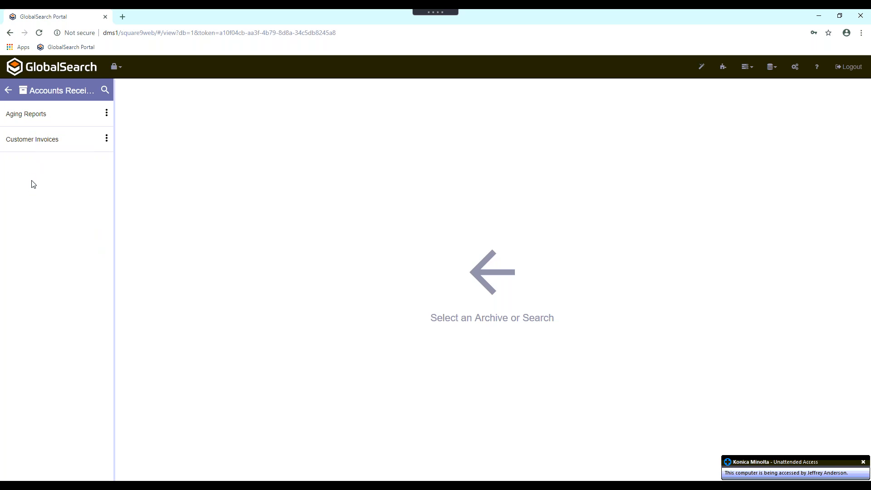
left_click(9, 90)
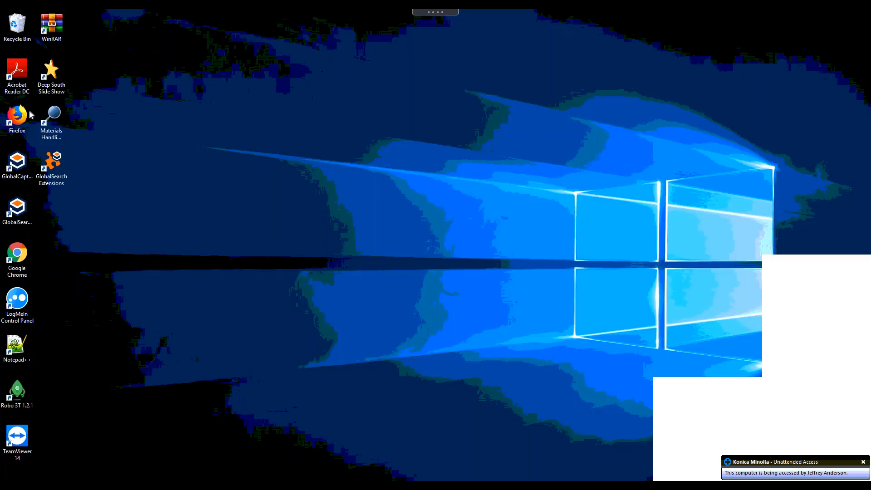
- Launch Google Chrome from the desktop and sign in to the GlobalSearch Portal again with the saved credentials
double_click(19, 259)
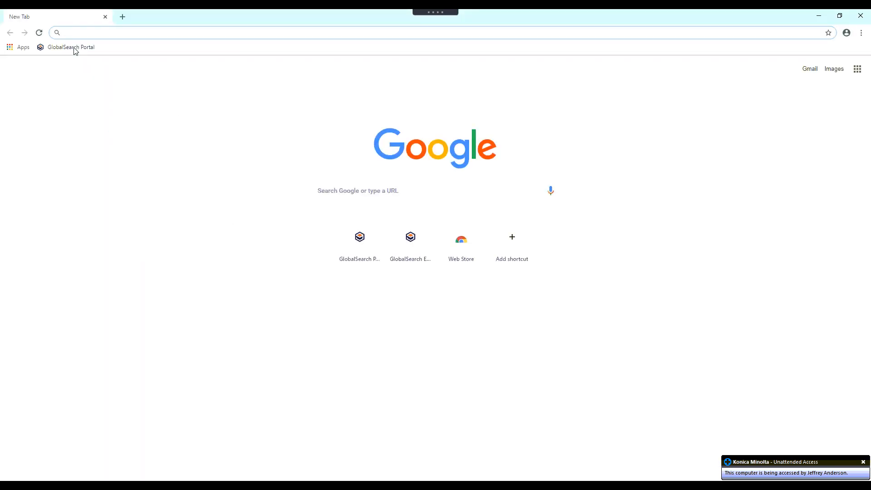
left_click(76, 49)
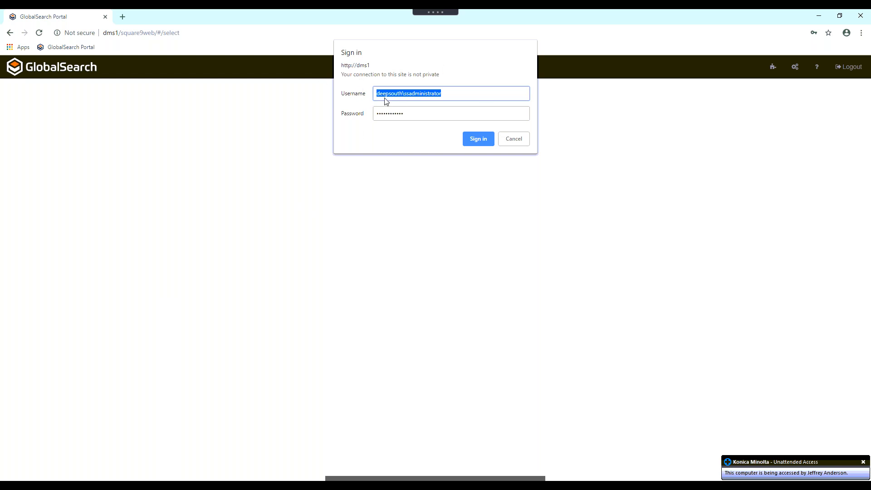
left_click(468, 141)
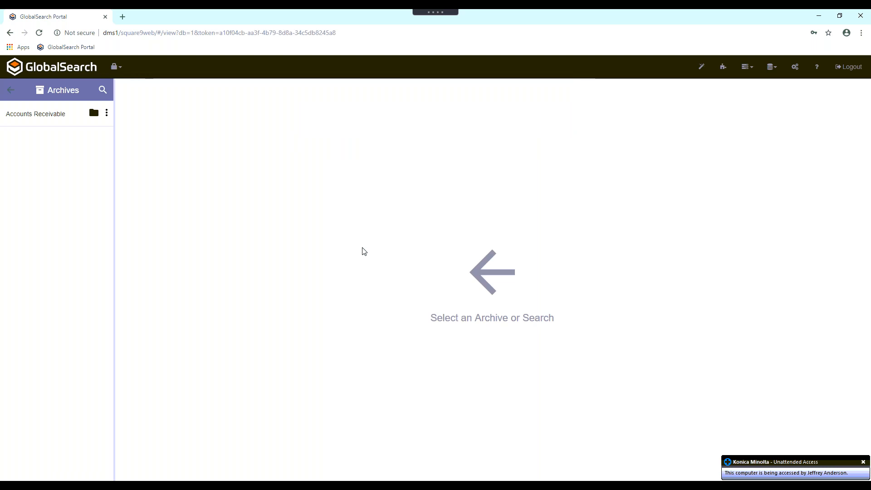
- Open the Customer Invoices archive under Accounts Receivable to list its documents
mouse_move(14, 117)
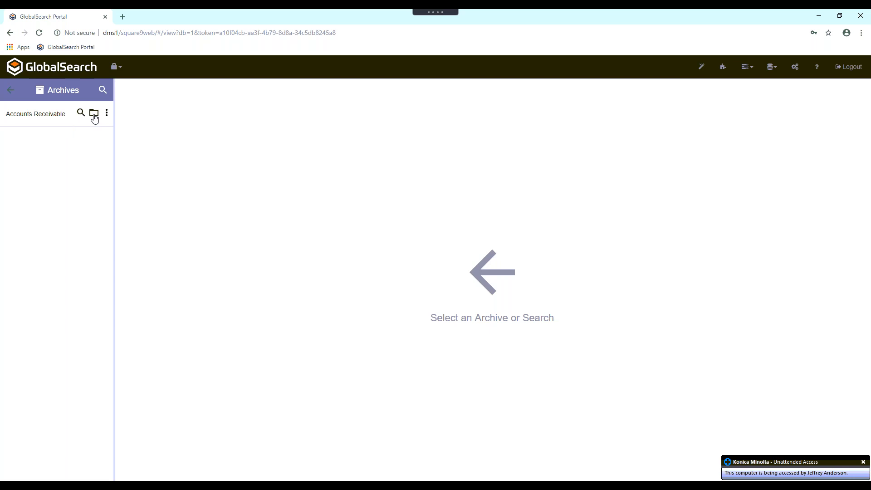
left_click(94, 115)
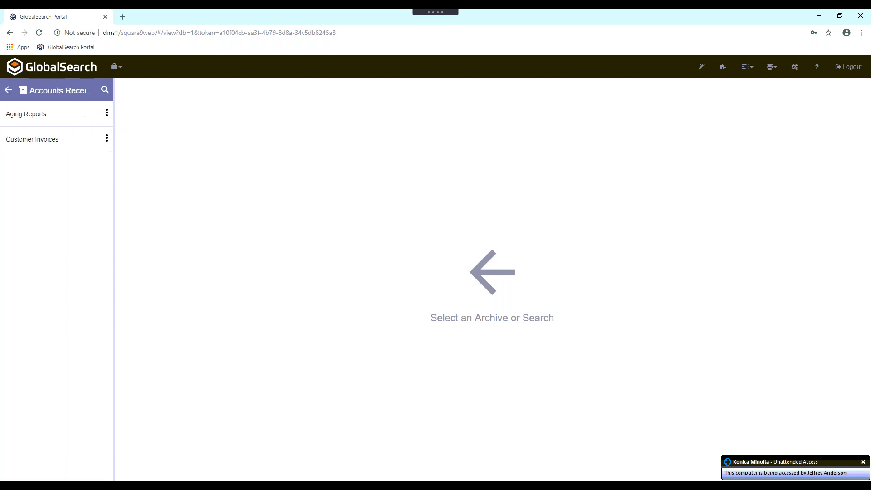
left_click(39, 144)
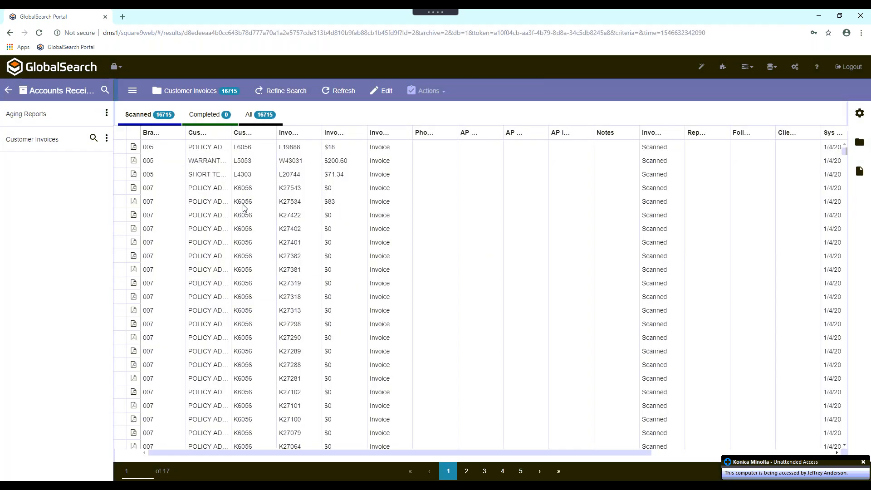
- Shrink the browser window and open the ARInvoices folder under KMBS\Samples on the Data (D:) drive in File Explorer
left_click_drag(239, 33, 269, 35)
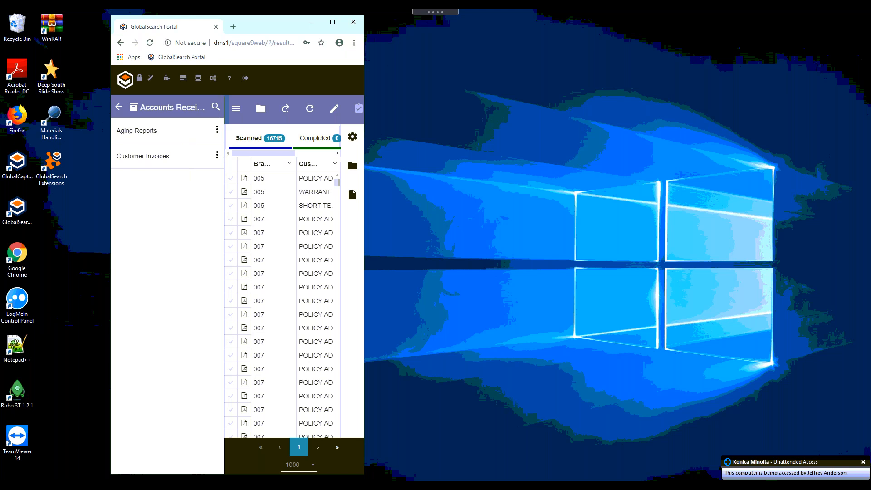
key("super+e")
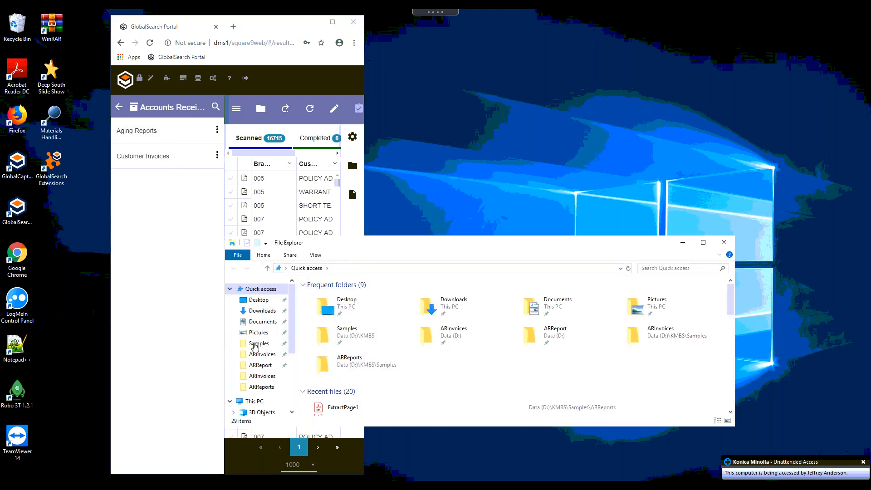
scroll(254, 359, "down", 1)
left_click(249, 363)
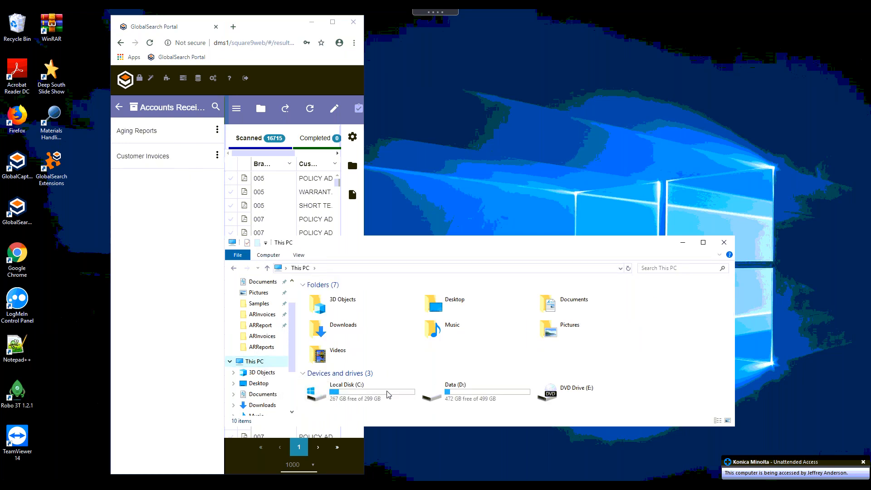
double_click(465, 399)
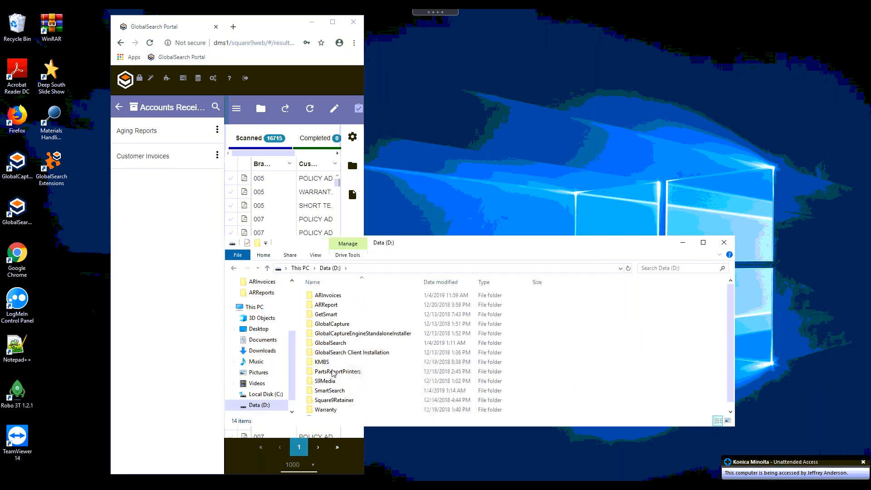
double_click(348, 364)
double_click(335, 296)
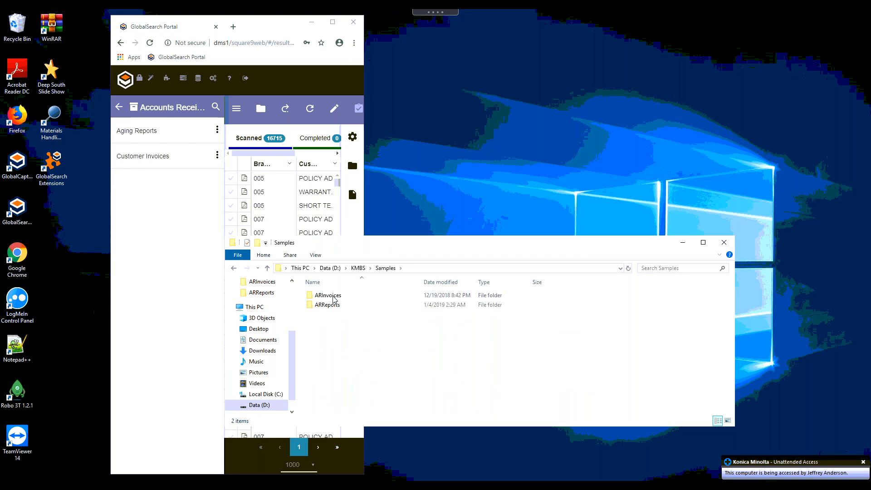
double_click(334, 296)
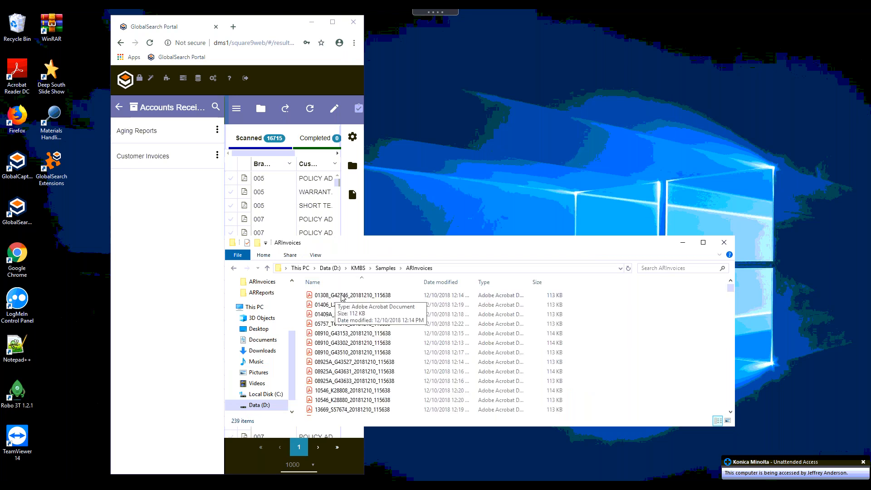
- Bring the first invoice PDF of the ARInvoices folder into the Customer Invoices archive for indexing, with the browser maximized and the preview enlarged
left_click(350, 296)
left_click_drag(350, 297, 142, 163)
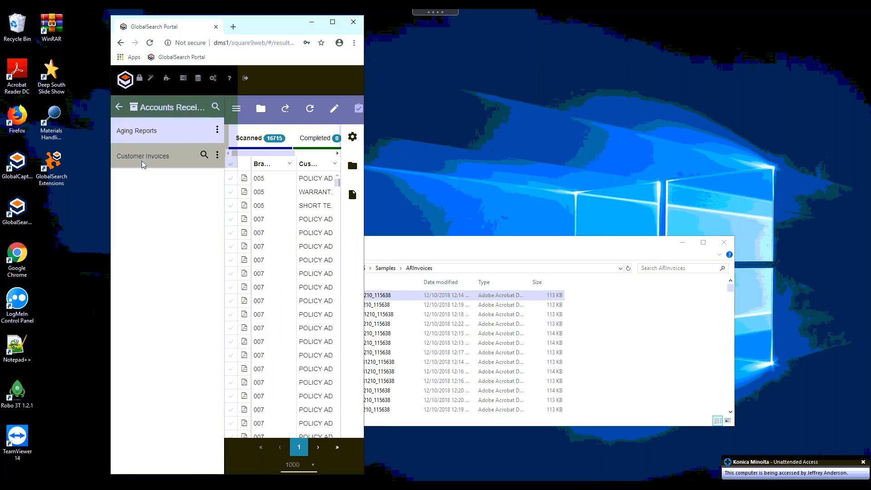
double_click(289, 28)
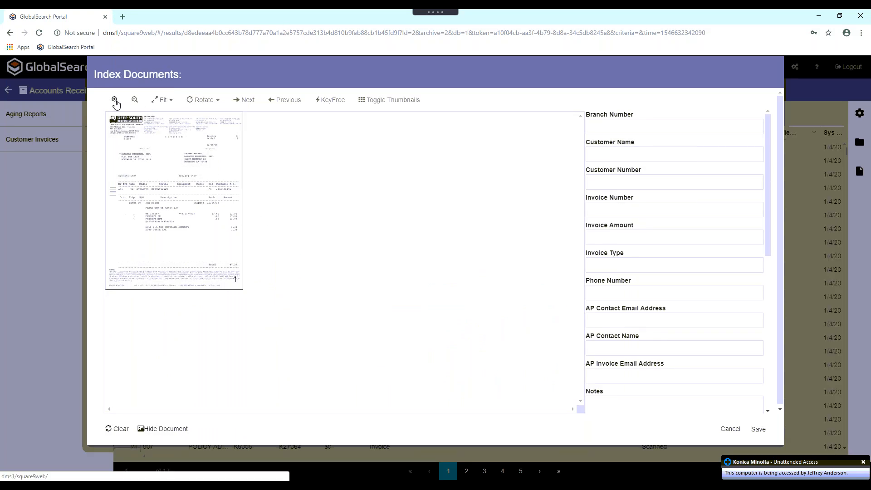
left_click(115, 101)
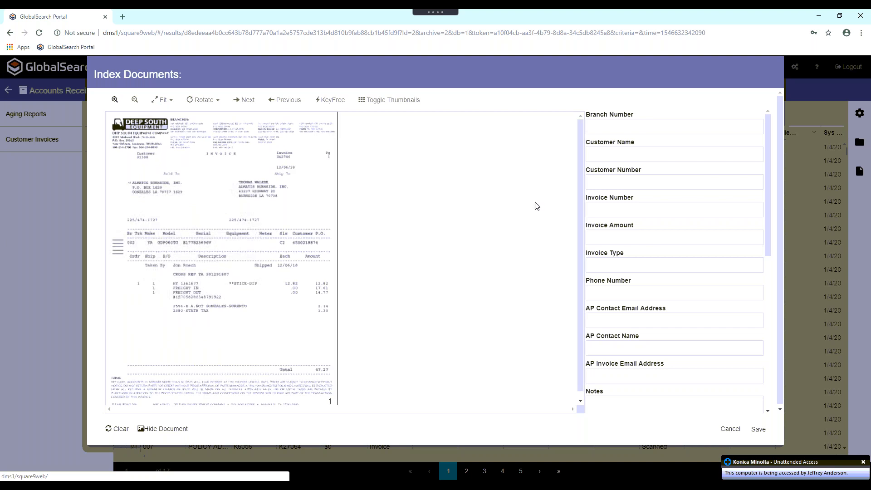
left_click(115, 100)
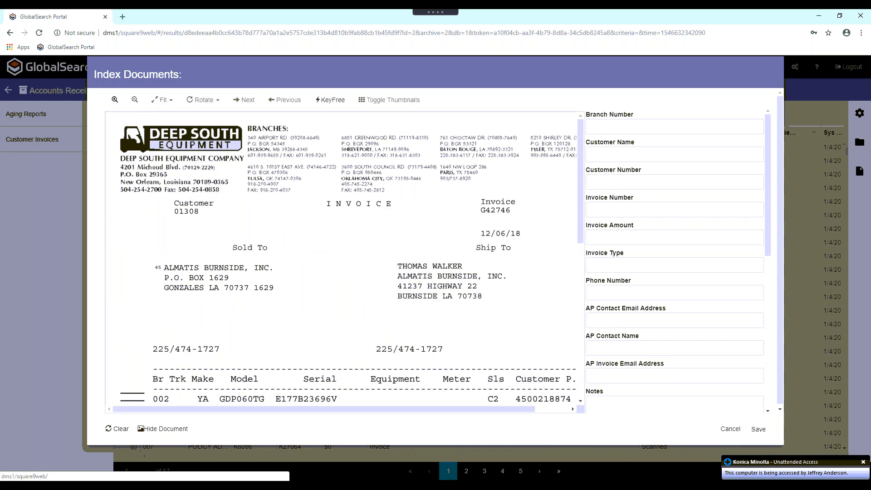
- Turn on KeyFree and capture Branch Number 002, the Customer Name, the Customer Number and the Invoice Number from the invoice image
left_click(324, 102)
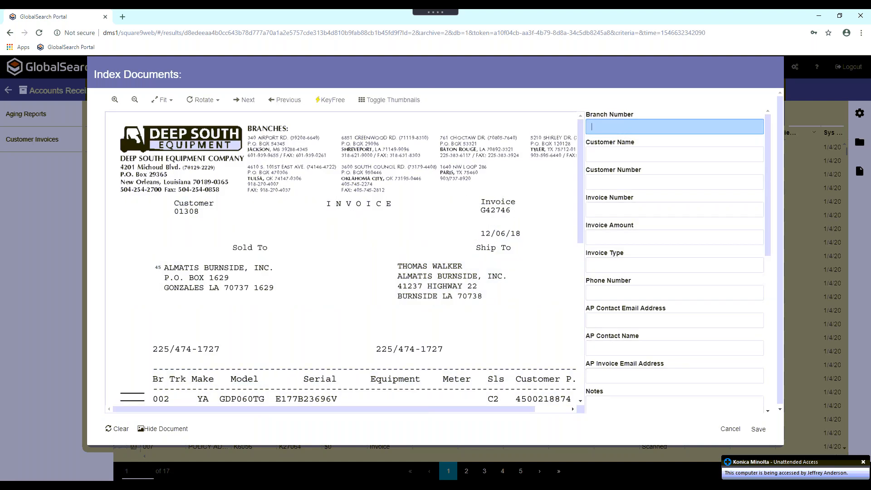
left_click(164, 399)
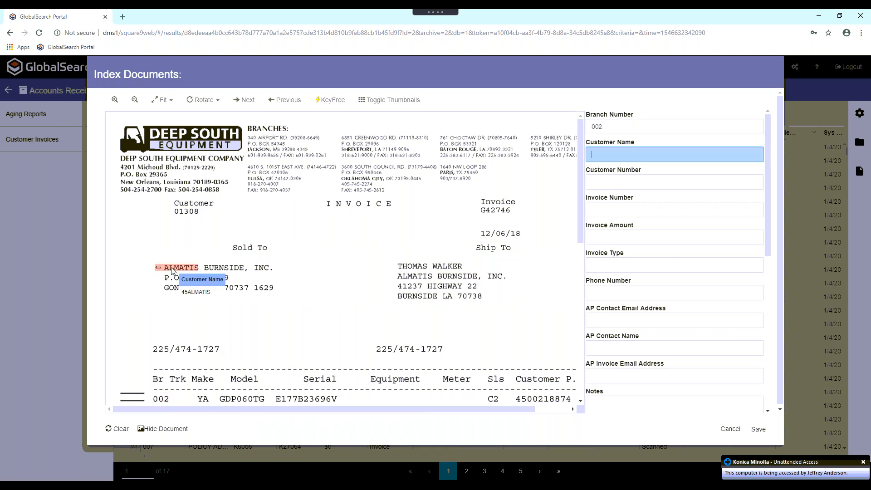
left_click_drag(184, 271, 266, 272)
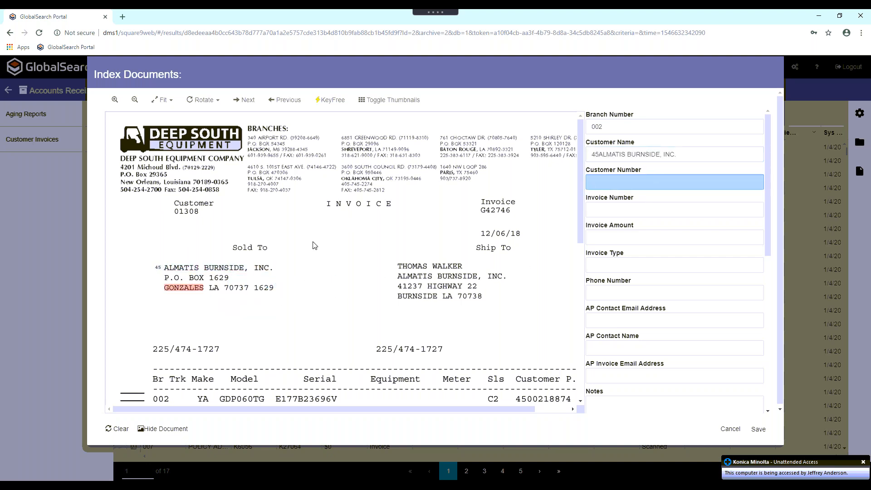
left_click(189, 215)
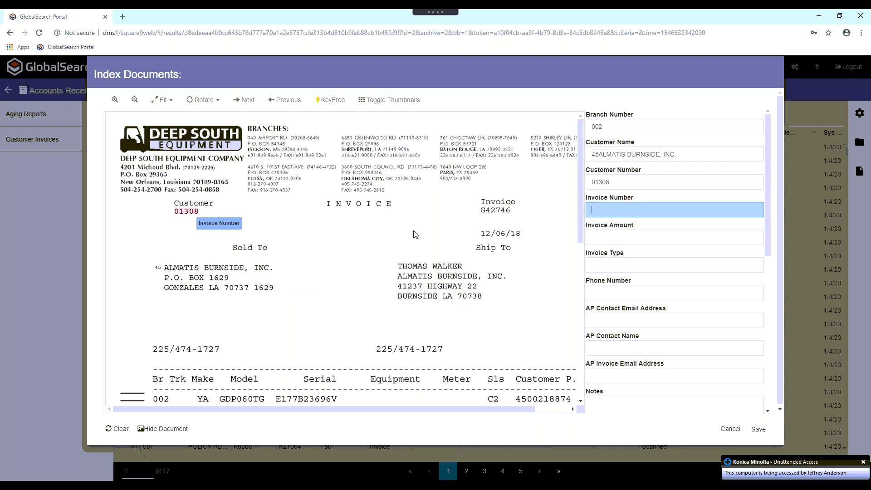
left_click(503, 211)
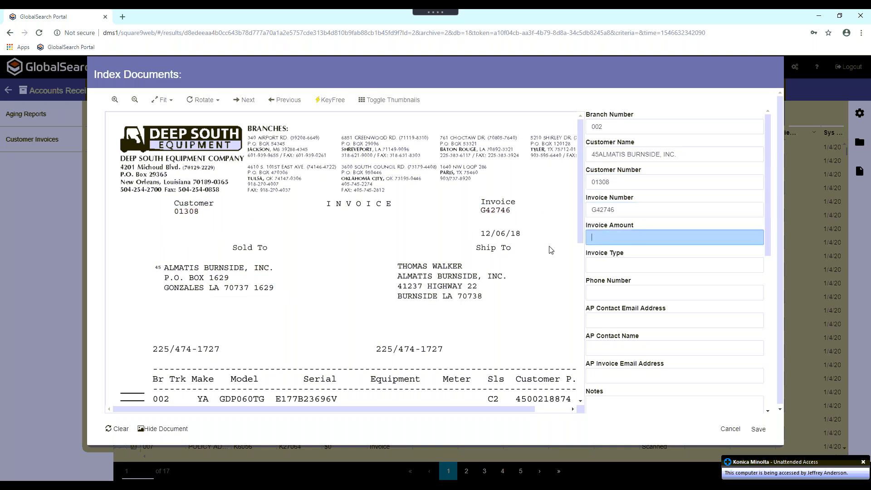
- Try to capture the invoice total of 47.27 from the image as the Invoice Amount
left_click(577, 376)
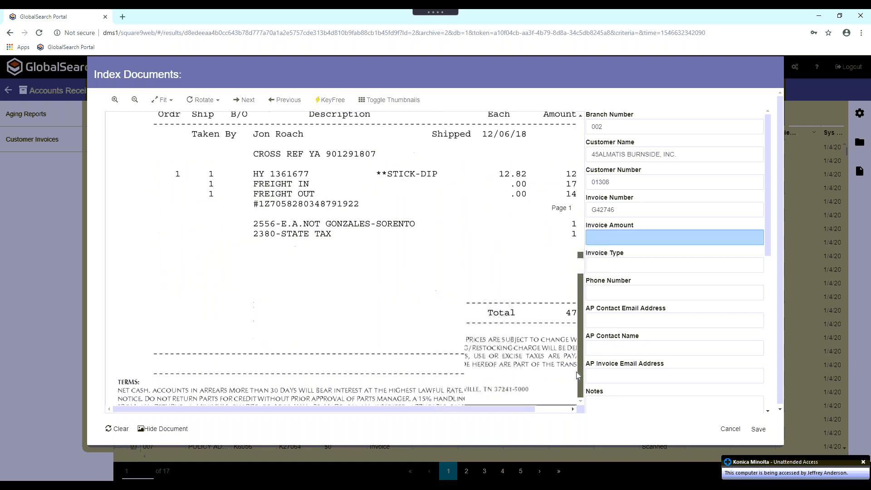
left_click_drag(458, 410, 542, 418)
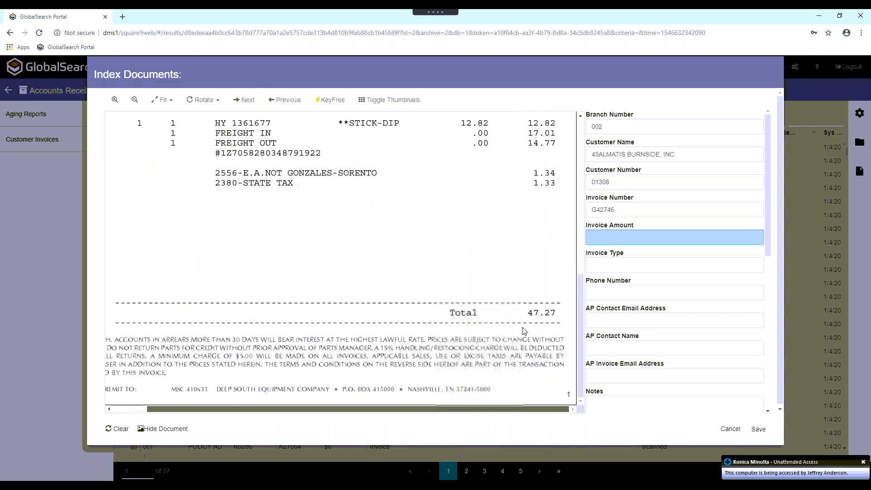
left_click(539, 317)
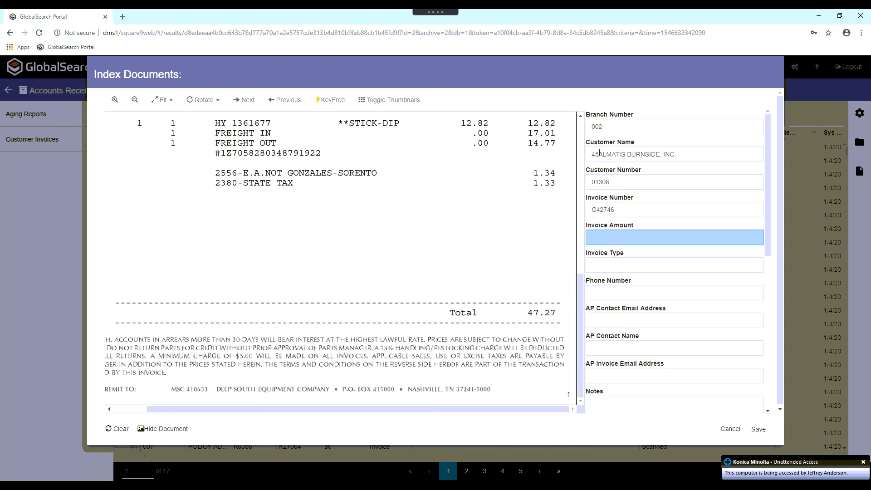
- Remove the leading 45 from the Customer Name so it reads ALMATIS BURNSIDE, INC., then cancel indexing the document
left_click(606, 155)
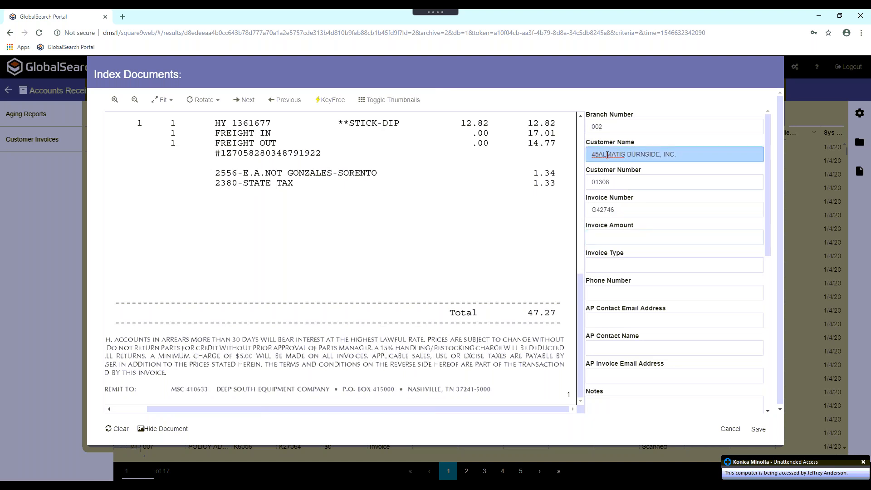
key("BackSpace")
key("BackSpace")
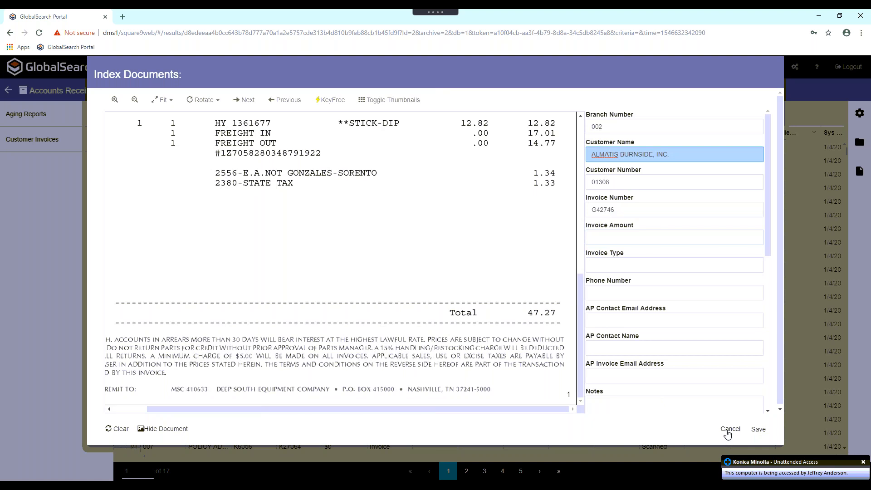
left_click(729, 429)
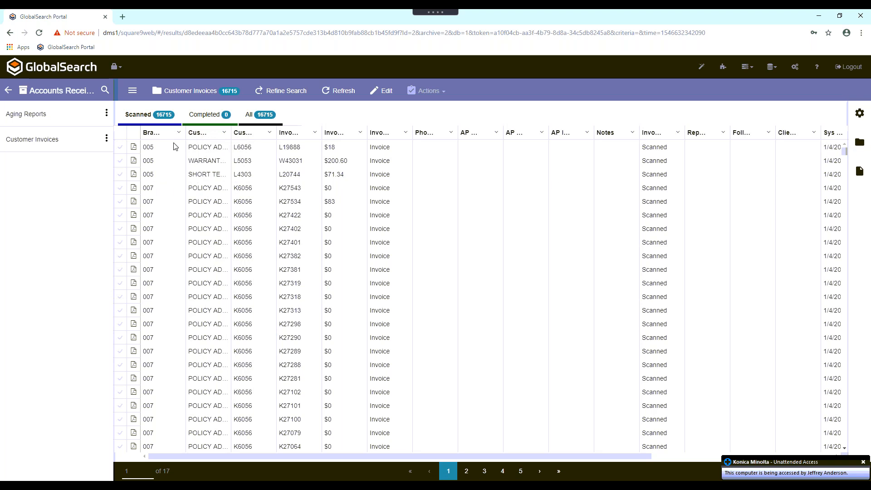
- Widen the Branch Number column, pin it to the left of the results list, and unpin it again
left_click_drag(187, 133, 207, 132)
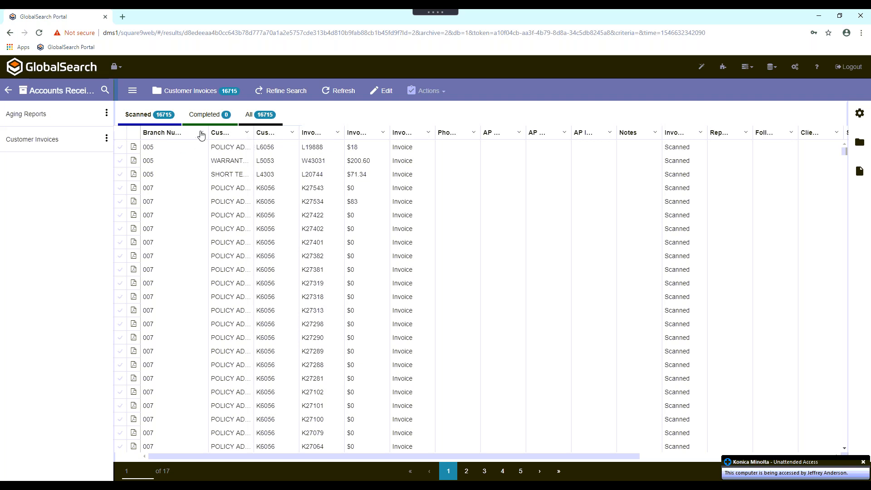
left_click(201, 133)
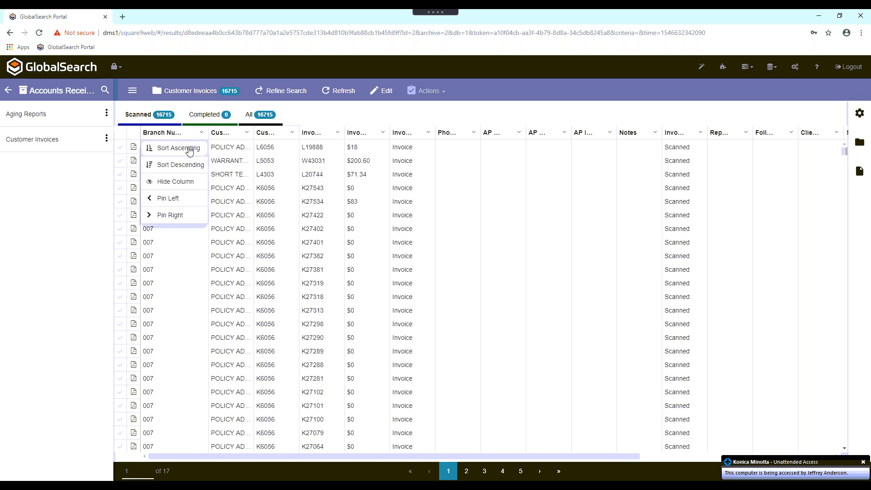
left_click(173, 200)
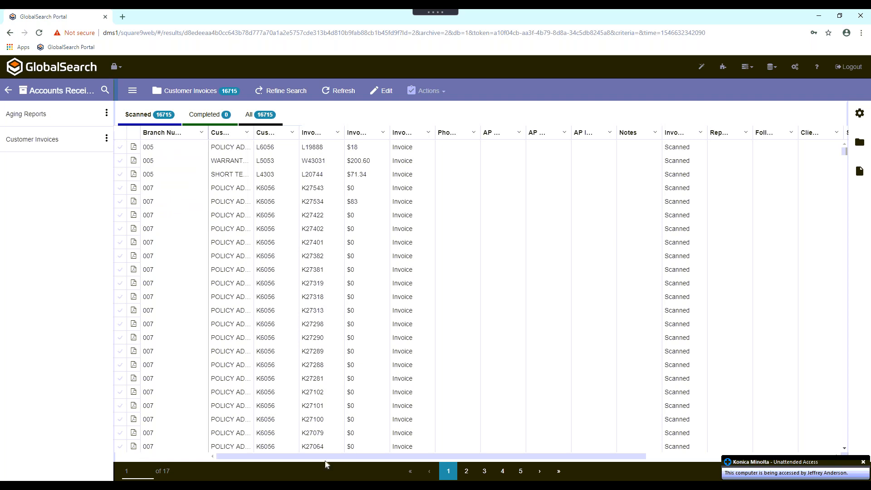
left_click_drag(298, 462, 678, 468)
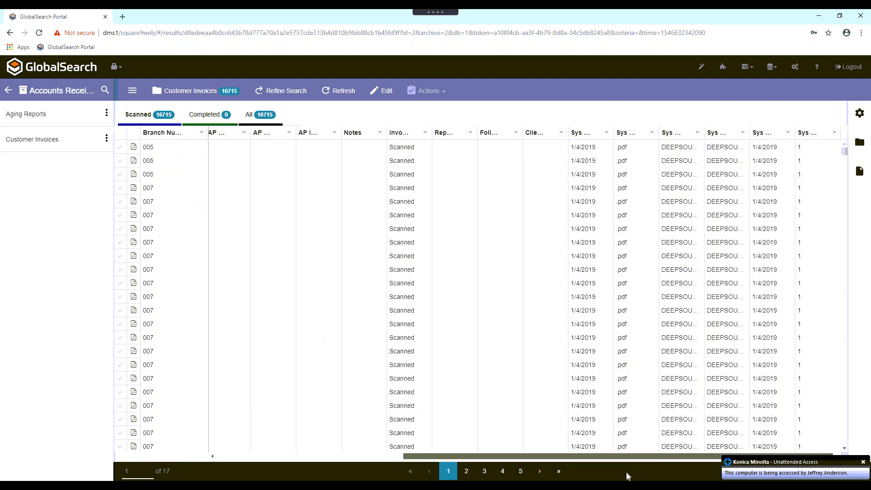
left_click_drag(425, 458, 211, 453)
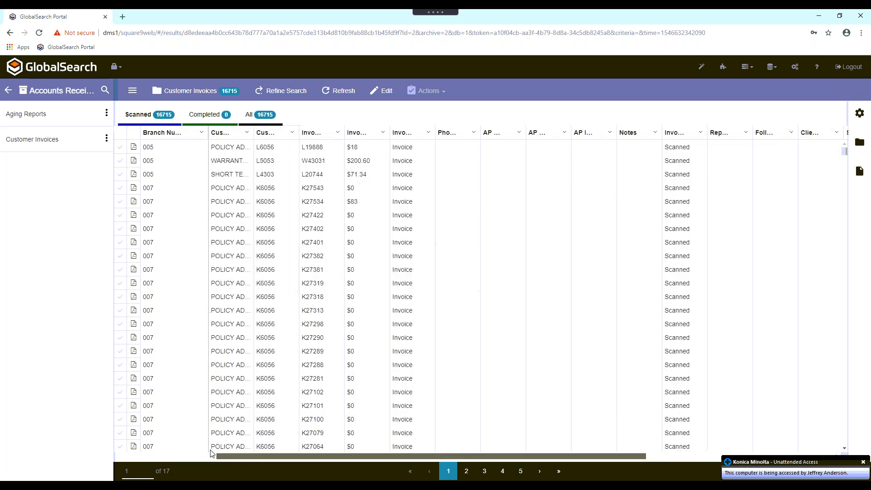
left_click(202, 134)
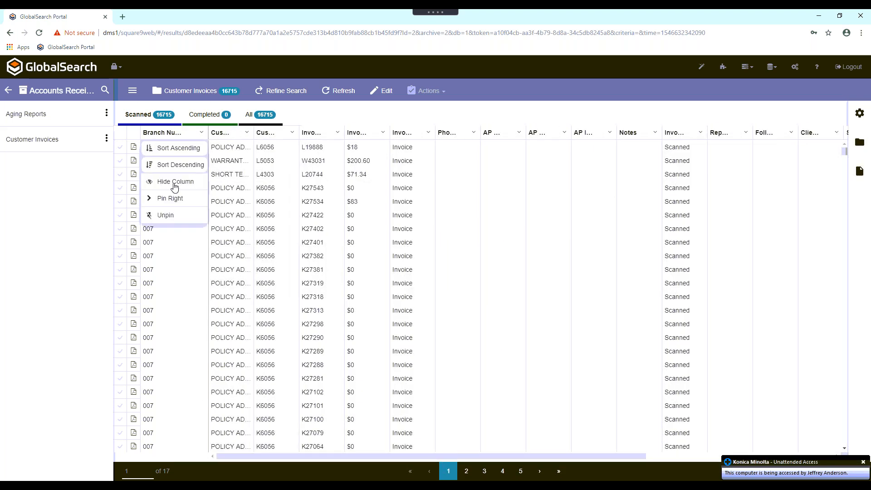
left_click(165, 219)
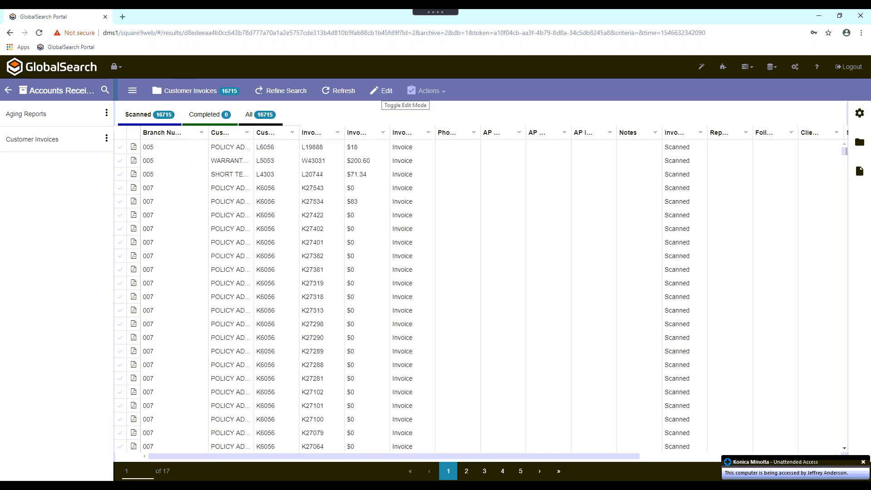
- Set the Invoice Amount of the first branch 007 invoice to 0.00 in edit mode and save the change
left_click(383, 91)
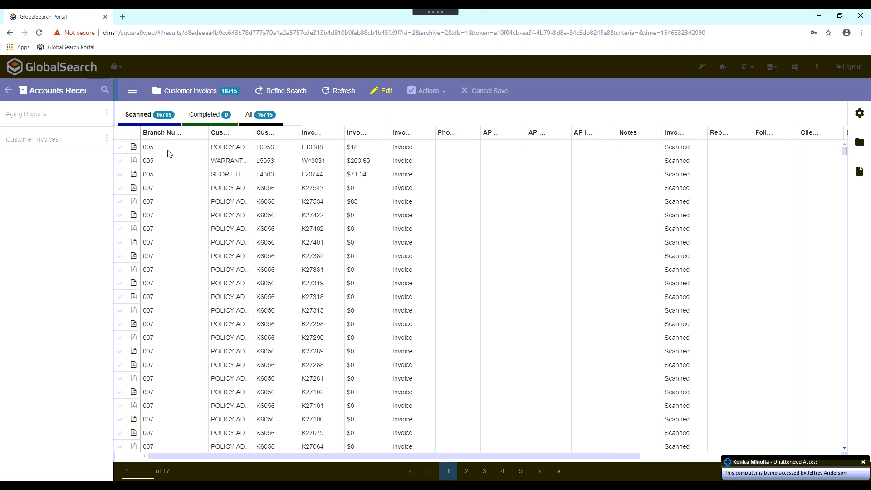
left_click(357, 189)
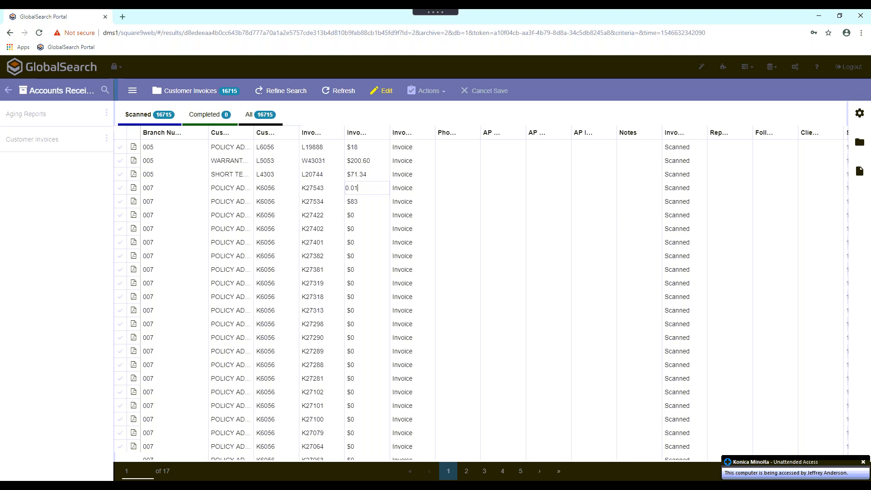
key("Return")
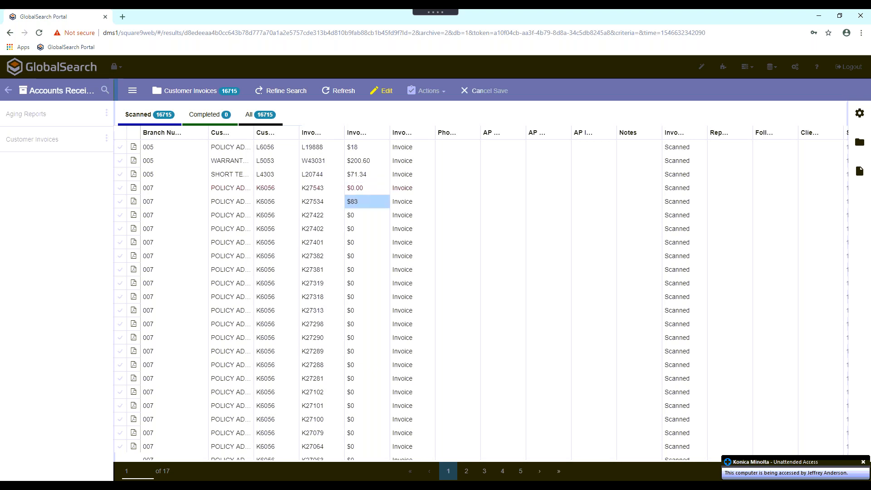
left_click(383, 92)
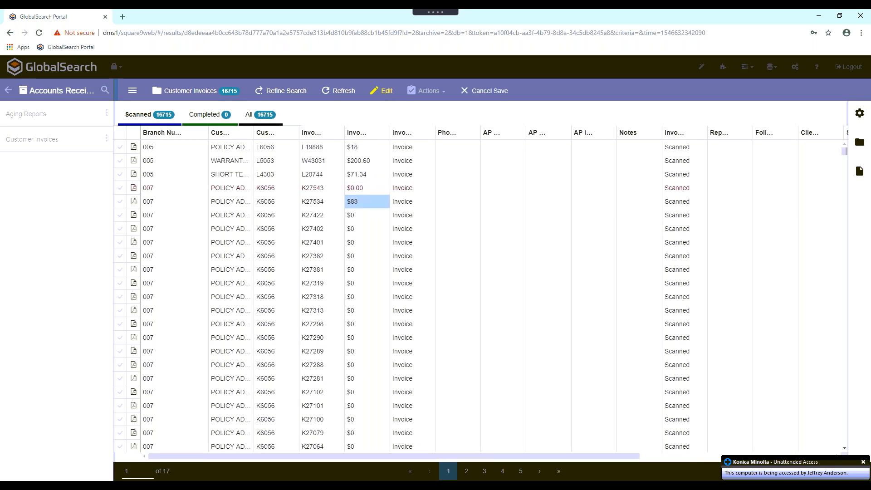
left_click(138, 187)
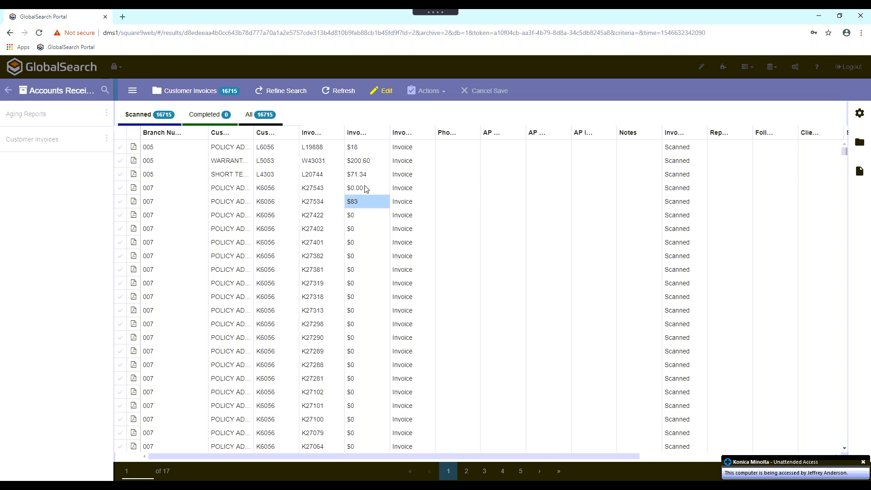
left_click(384, 92)
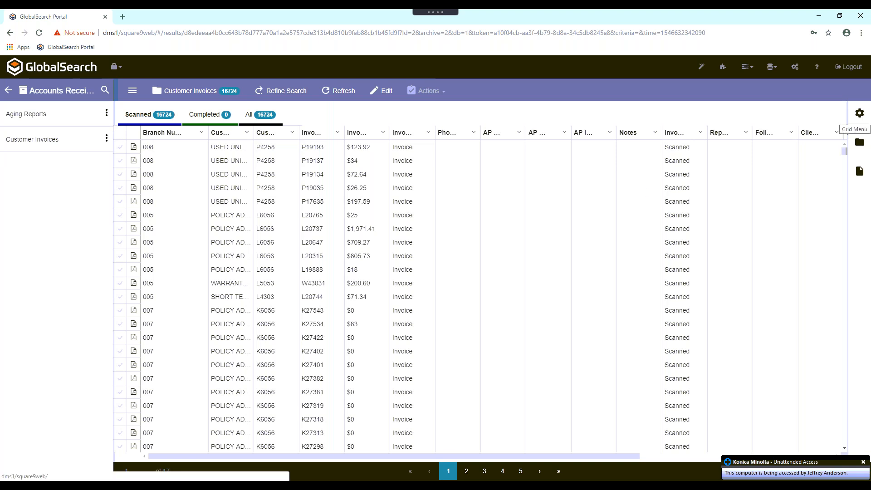
- Hide the Branch Number column through the grid's column settings and show it again
left_click(860, 113)
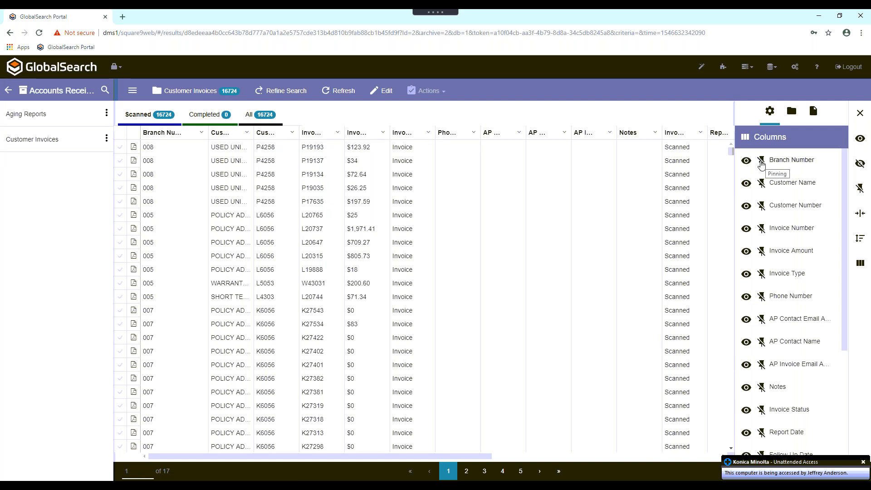
left_click(747, 161)
left_click(747, 161)
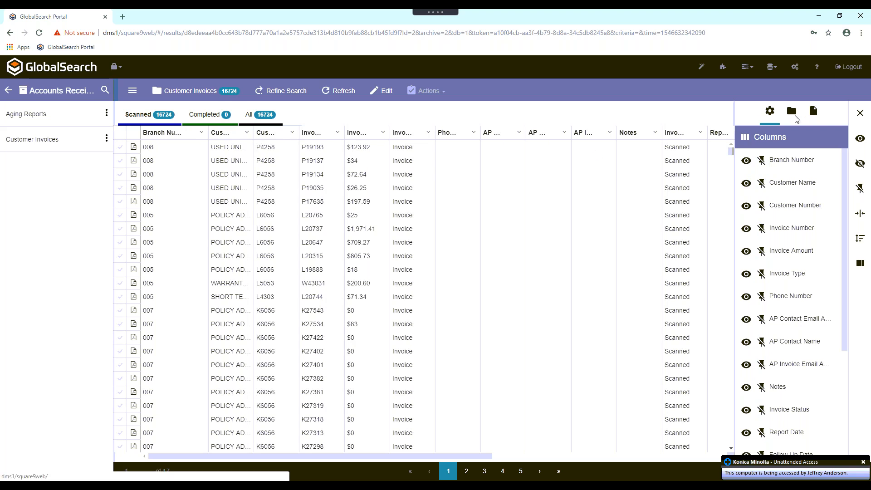
- Review the archive history and the document history view, selecting and deselecting the first invoice in the list
left_click(795, 117)
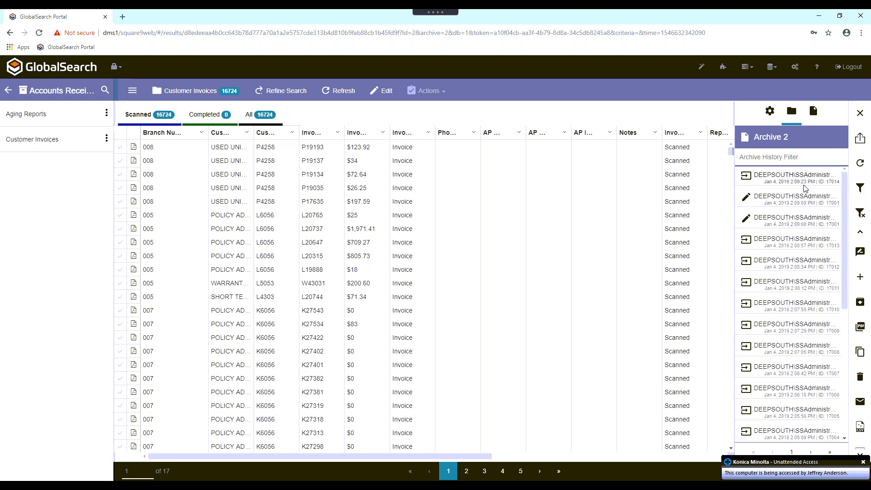
left_click(814, 114)
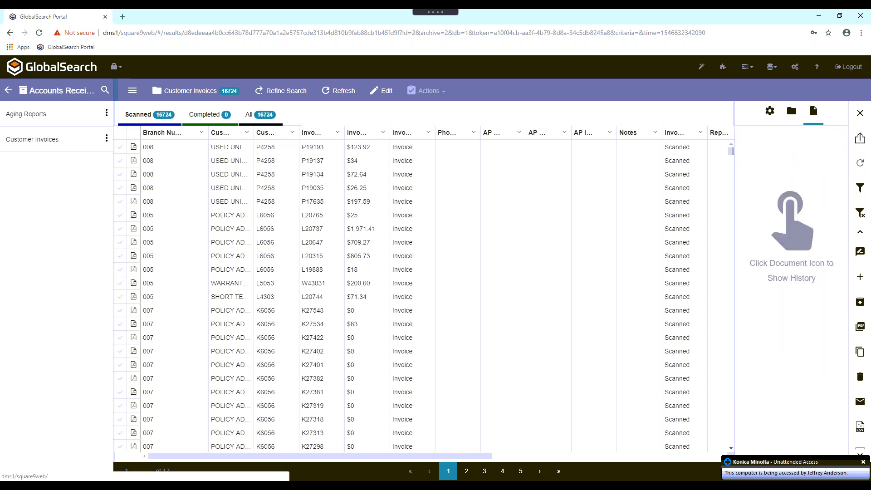
left_click(133, 147)
left_click(125, 151)
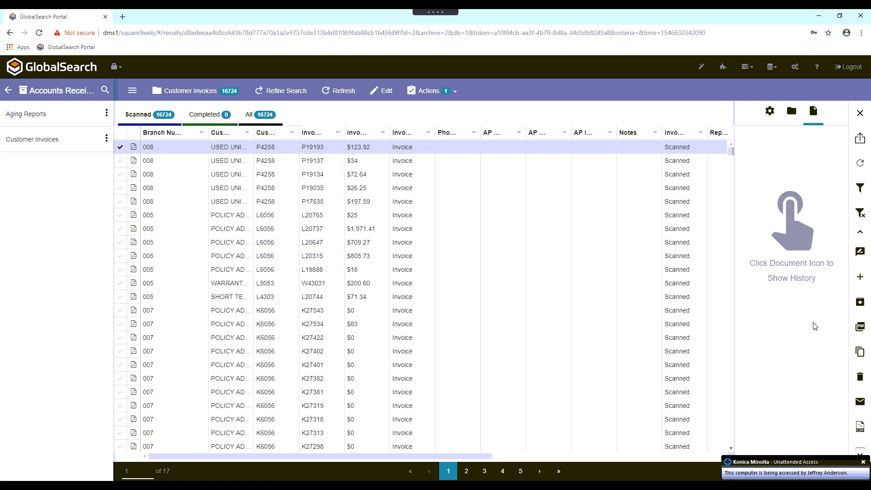
left_click(861, 113)
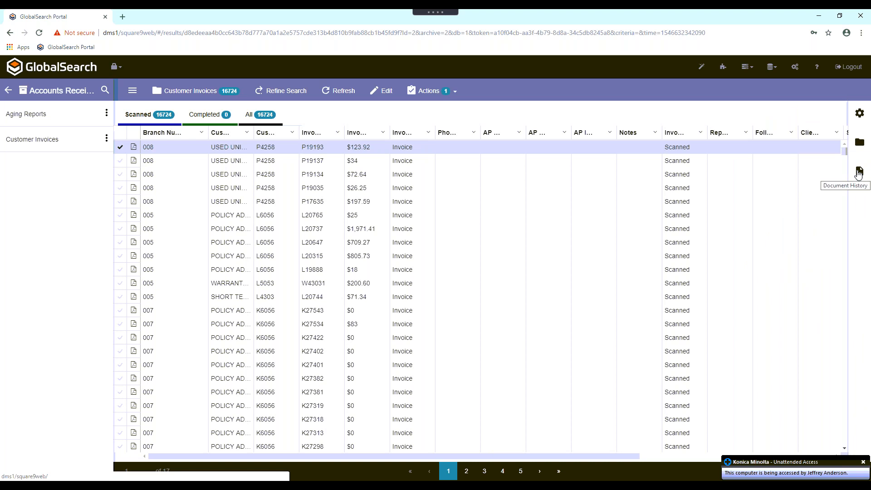
double_click(123, 150)
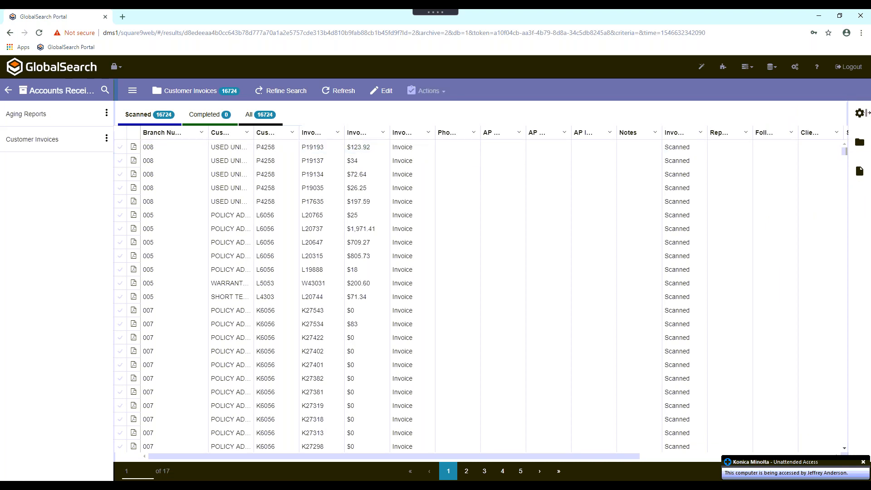
- Apply Fit to Column Width to the results grid and close the column settings
left_click(860, 113)
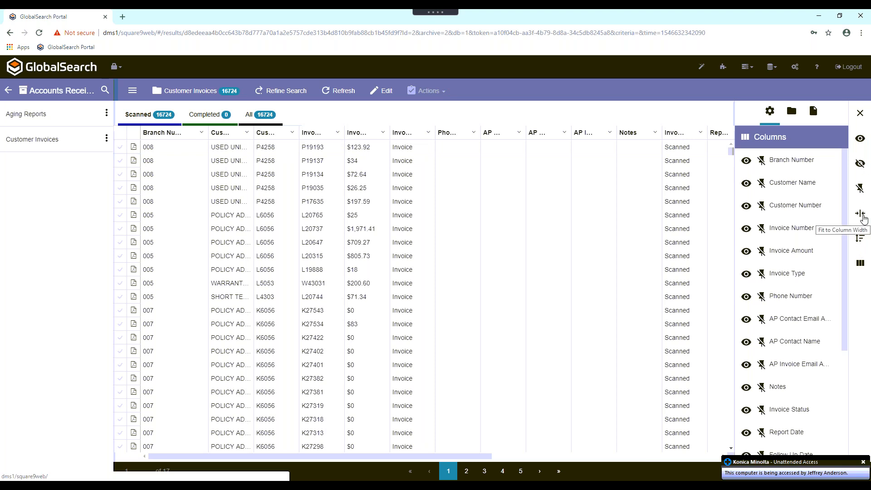
left_click(861, 214)
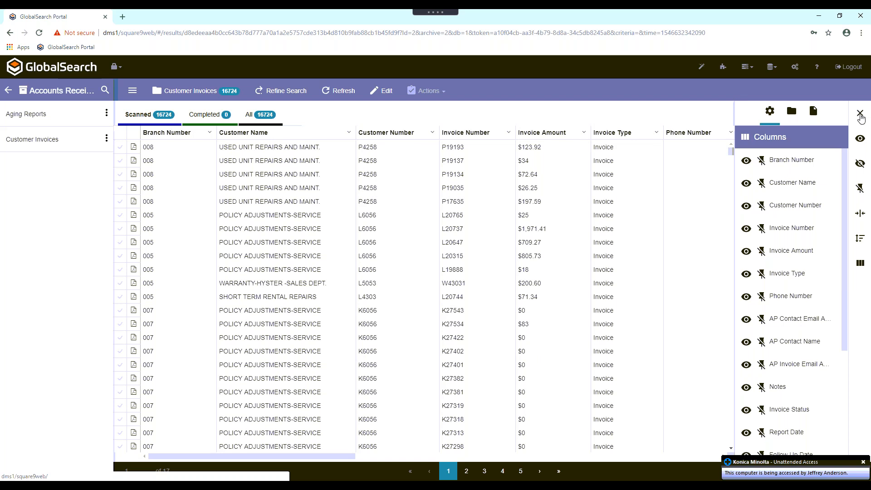
left_click(863, 116)
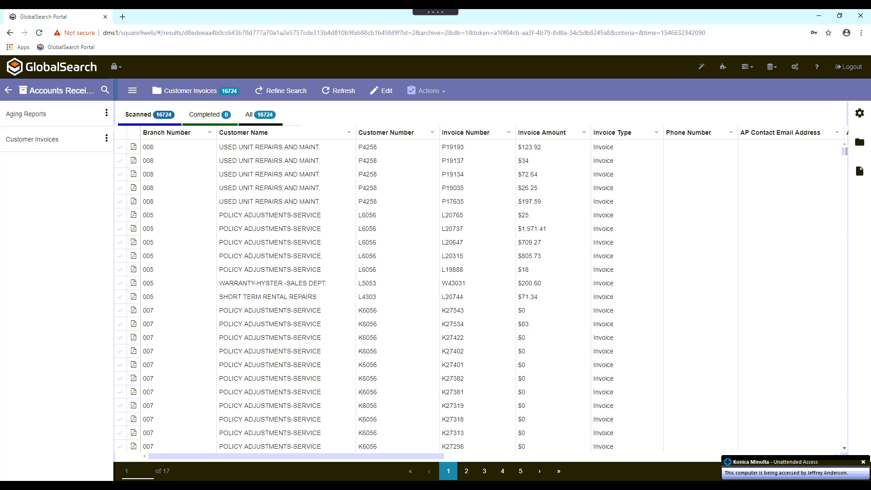
- Open the Browse Customer Invoice search for Customer Invoices and enter Warranty as the Customer Name
mouse_move(86, 137)
mouse_move(92, 114)
left_click(92, 141)
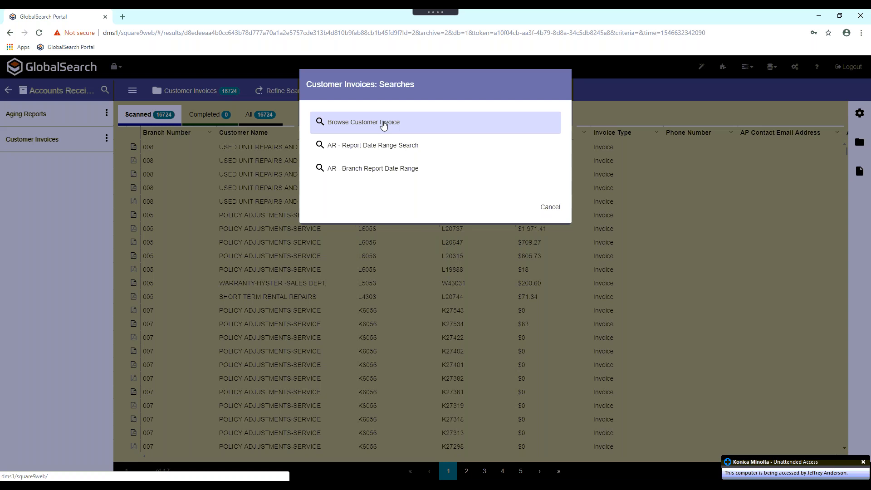
left_click(383, 125)
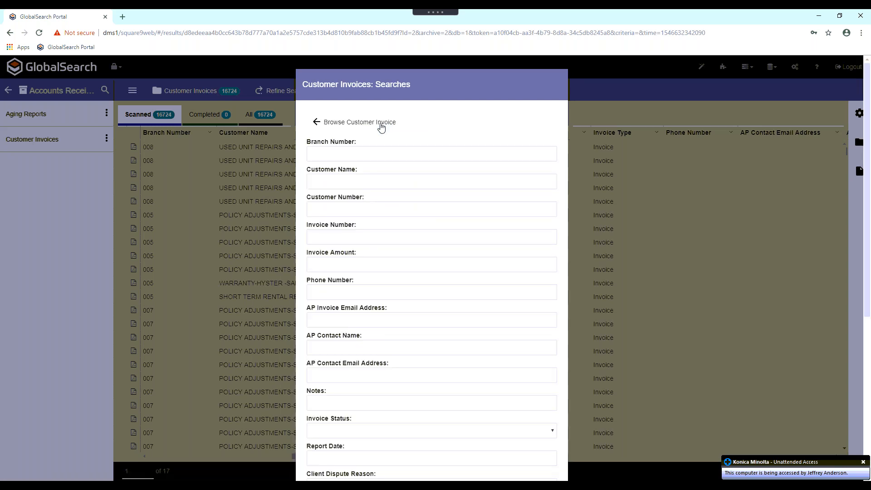
left_click(340, 158)
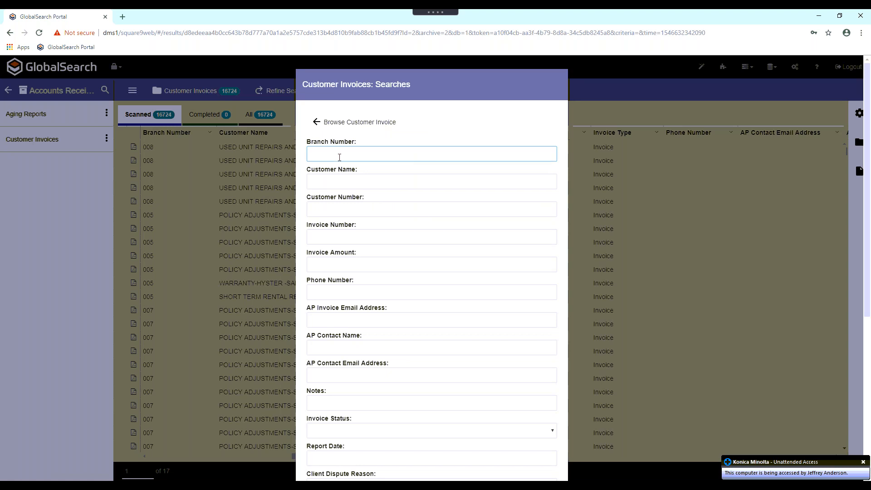
left_click(344, 181)
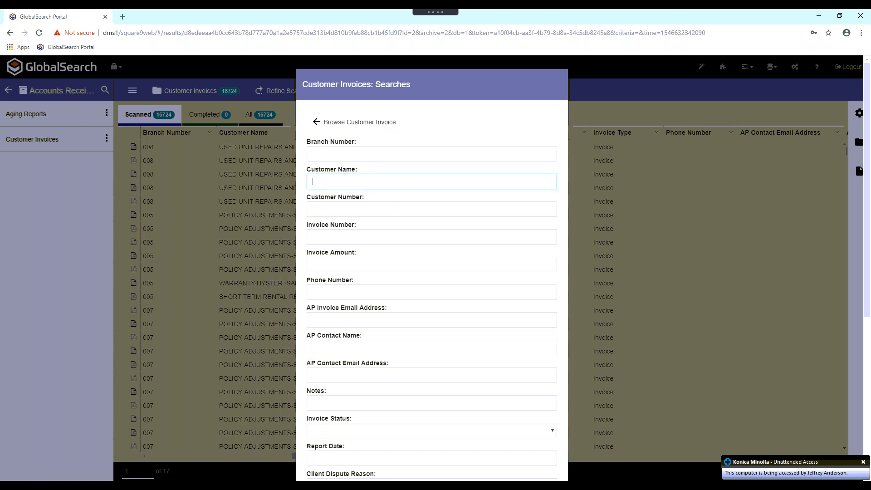
type("Warranty")
- Check the Client Dispute Reason choices, leave that field blank, and run the Customer Invoices search
scroll(432, 272, "down", 1)
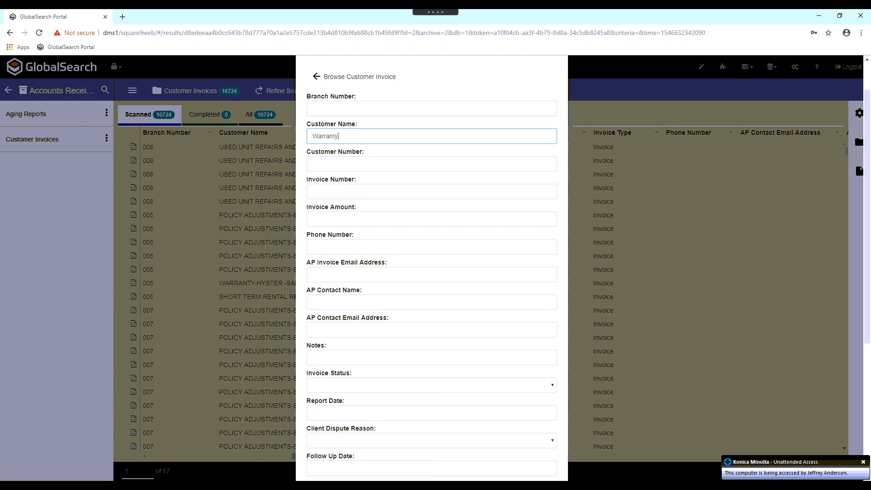
scroll(471, 272, "down", 1)
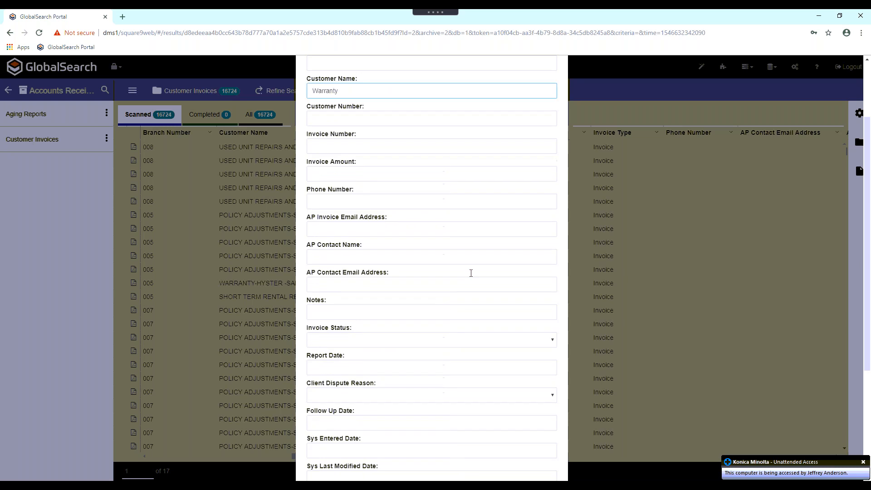
left_click(391, 396)
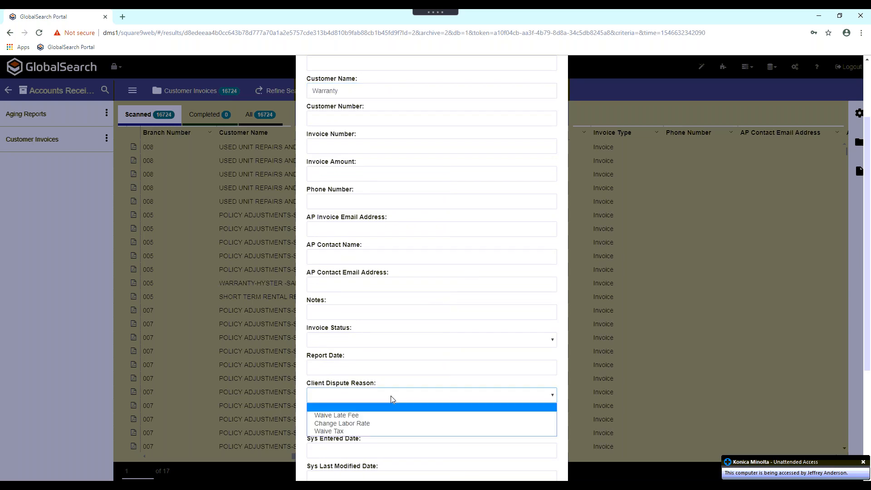
left_click(391, 396)
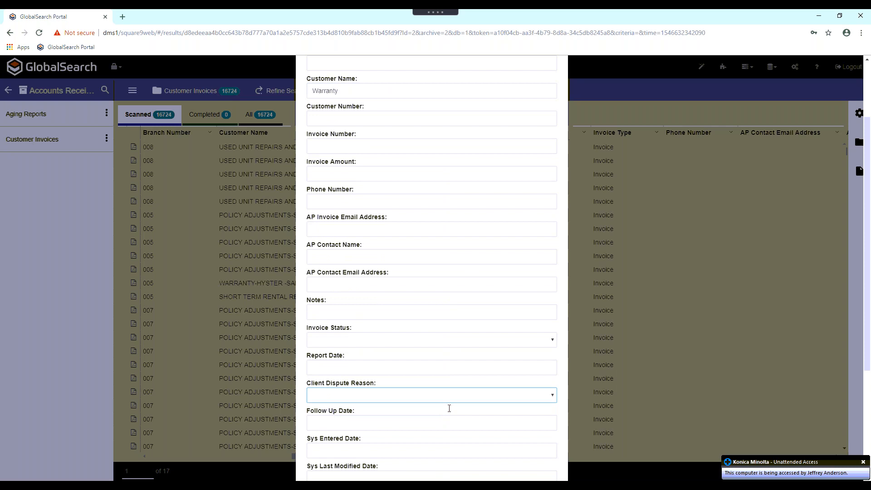
scroll(449, 409, "down", 1)
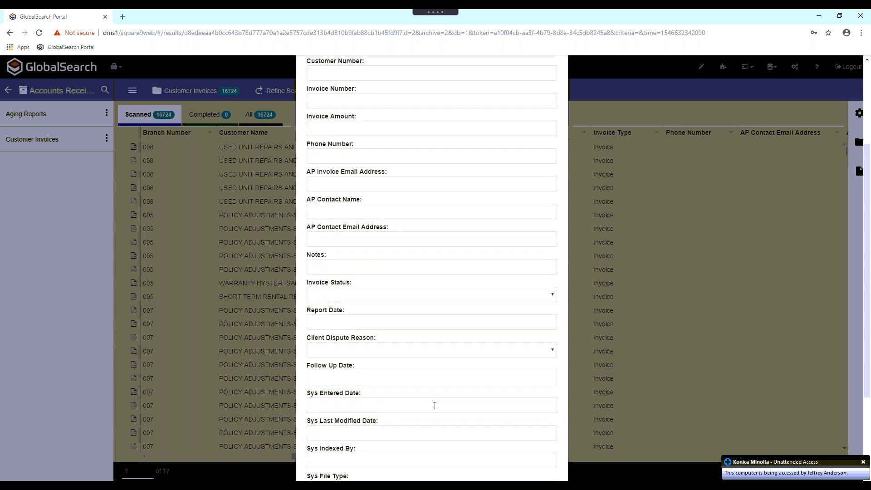
scroll(451, 397, "down", 3)
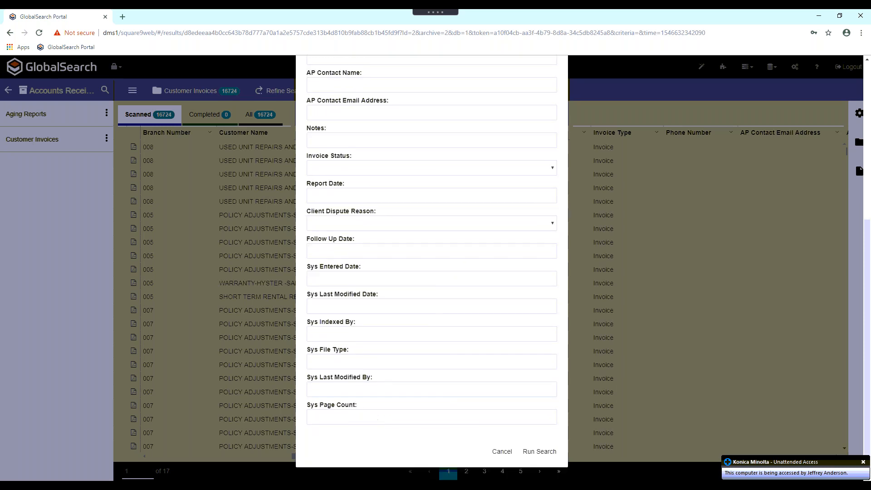
left_click(540, 452)
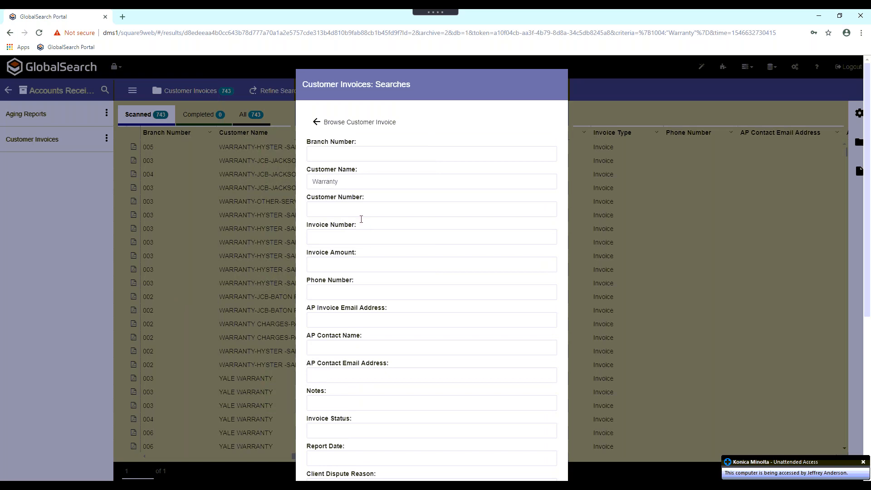
- Narrow the Customer Invoices search to Branch Number 003, keeping Warranty as the Customer Name, and run it
left_click(345, 157)
type("003")
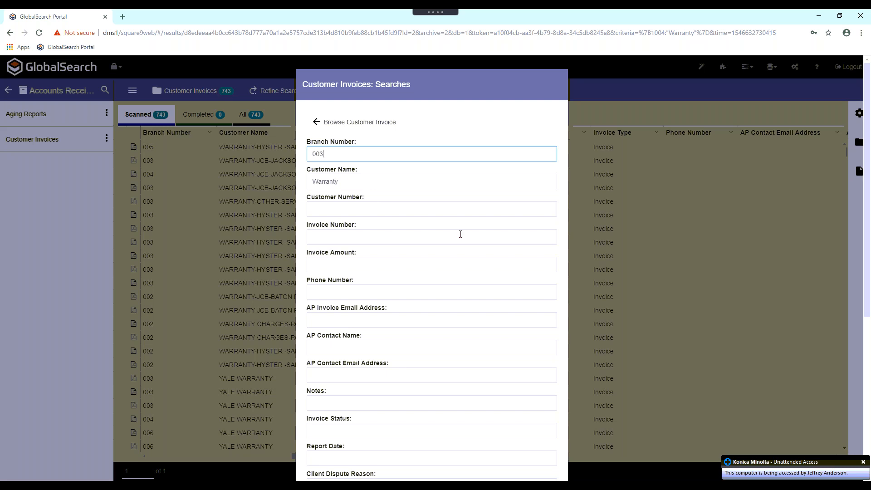
scroll(460, 234, "down", 3)
scroll(461, 234, "down", 3)
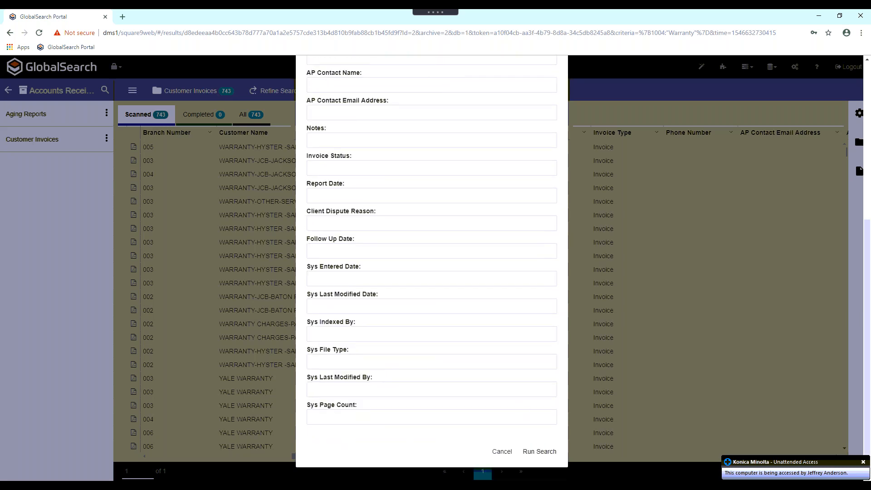
left_click(539, 452)
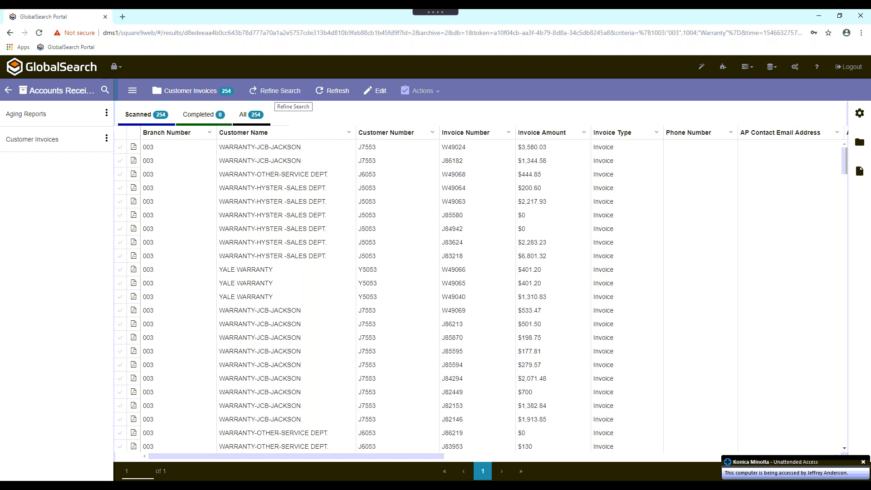
- Refine the Customer Invoices search to Branch Number 002 and run it again
left_click(280, 91)
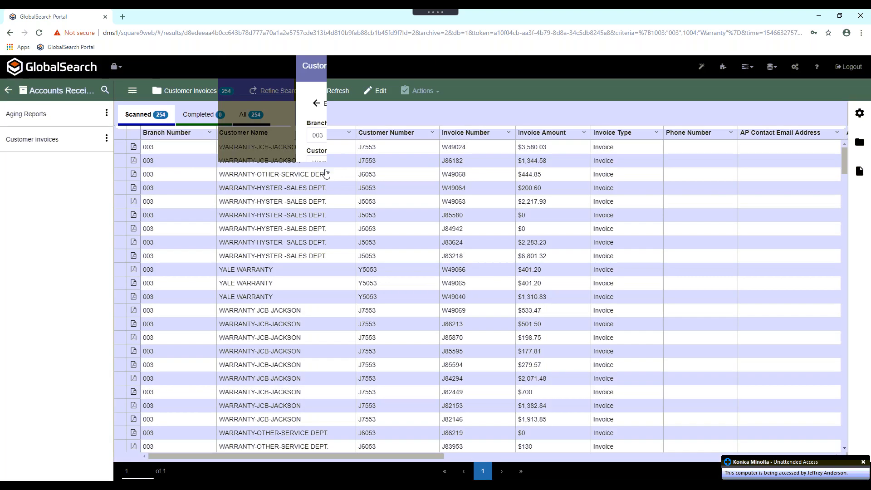
left_click(344, 157)
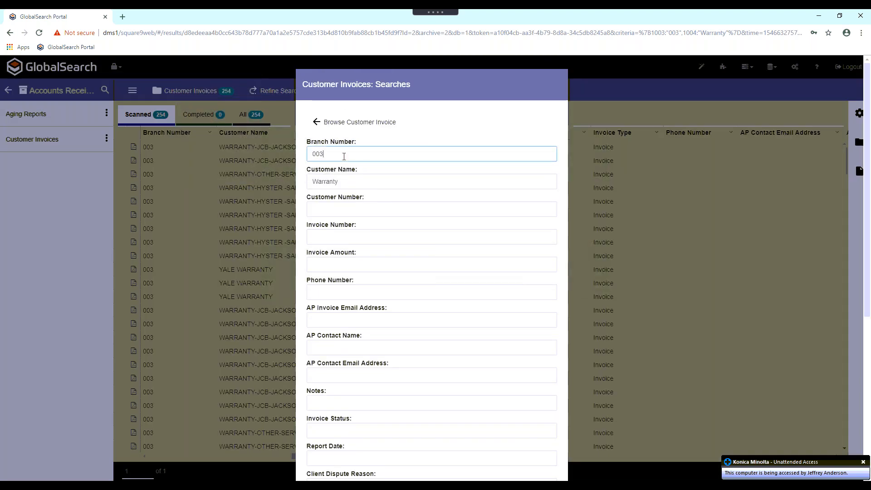
type("2")
scroll(412, 275, "down", 5)
scroll(450, 357, "down", 1)
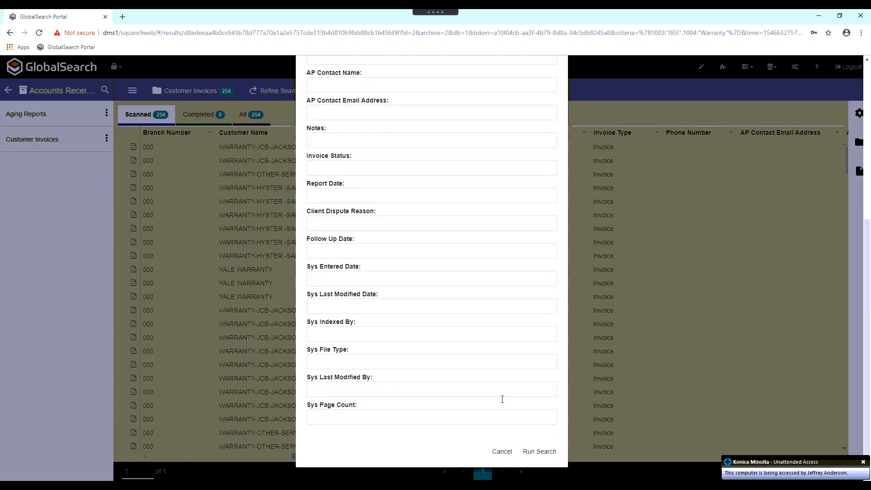
left_click(539, 452)
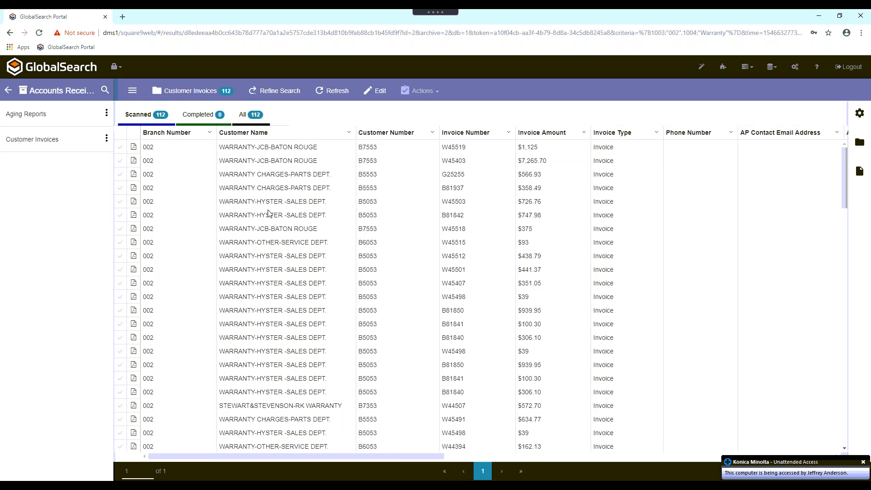
- Open the AR - Report Date Range Search for Customer Invoices and enter Warranty as the customer name, leaving Branch Number blank
mouse_move(94, 142)
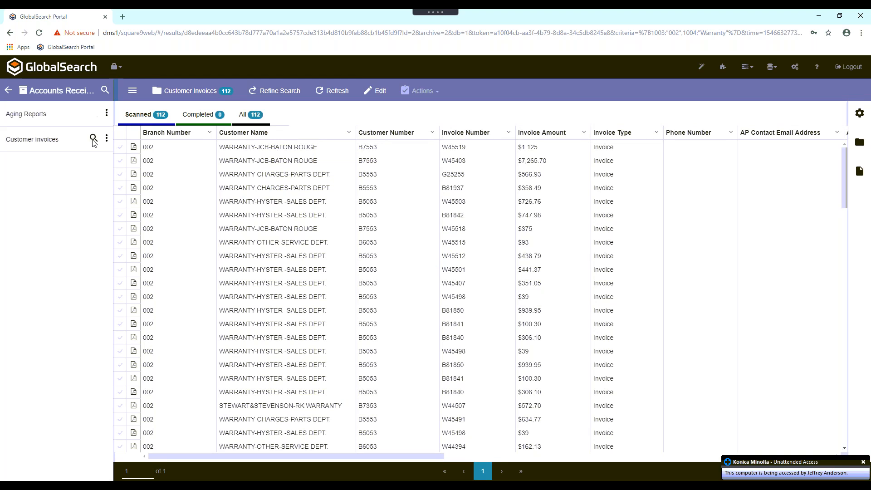
left_click(94, 140)
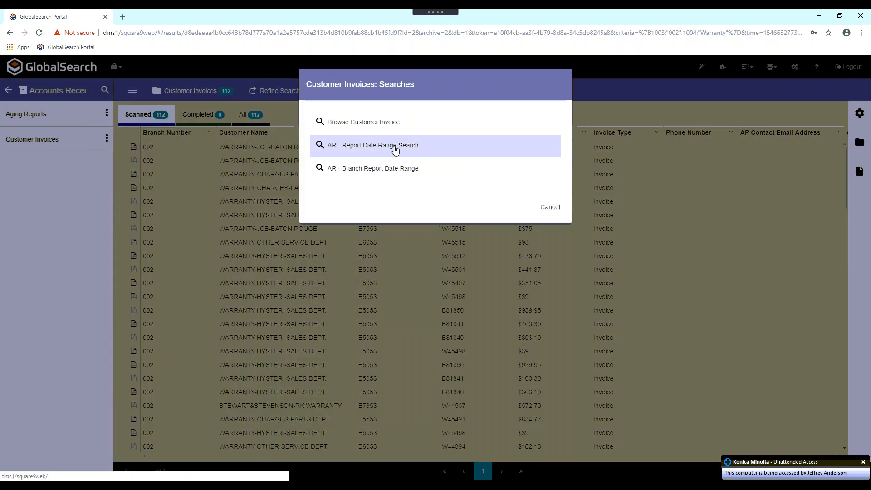
left_click(395, 148)
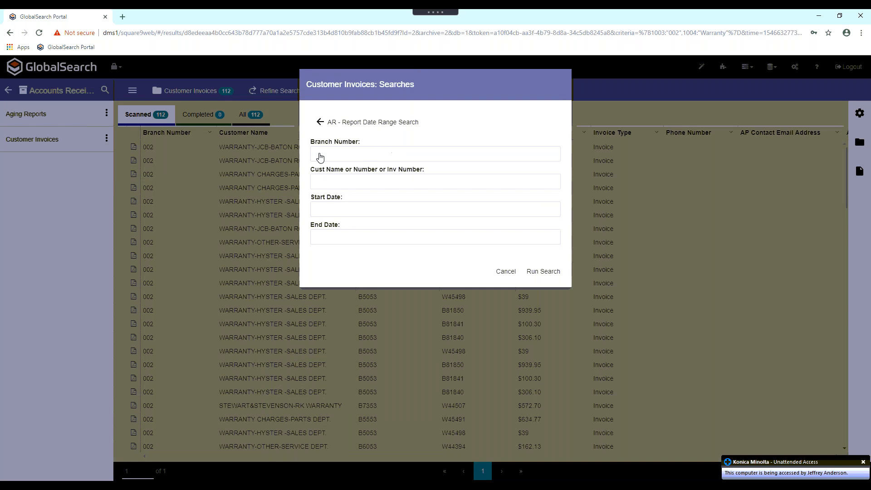
left_click(348, 158)
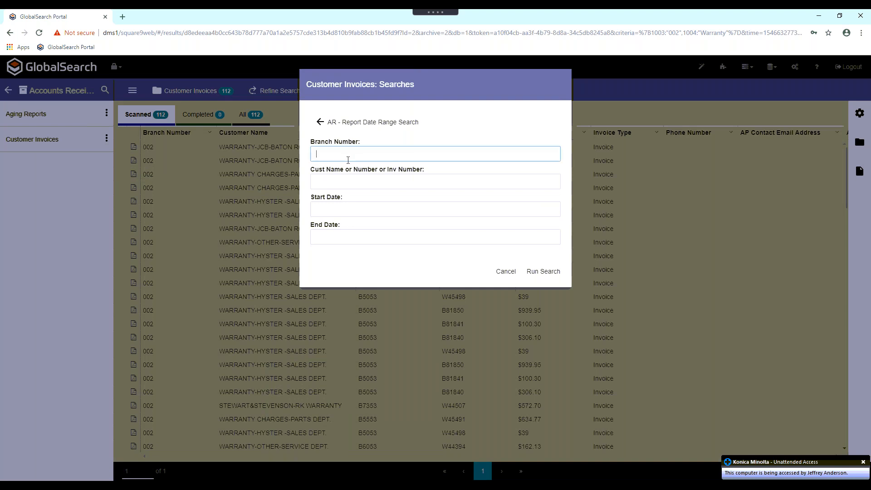
left_click(349, 183)
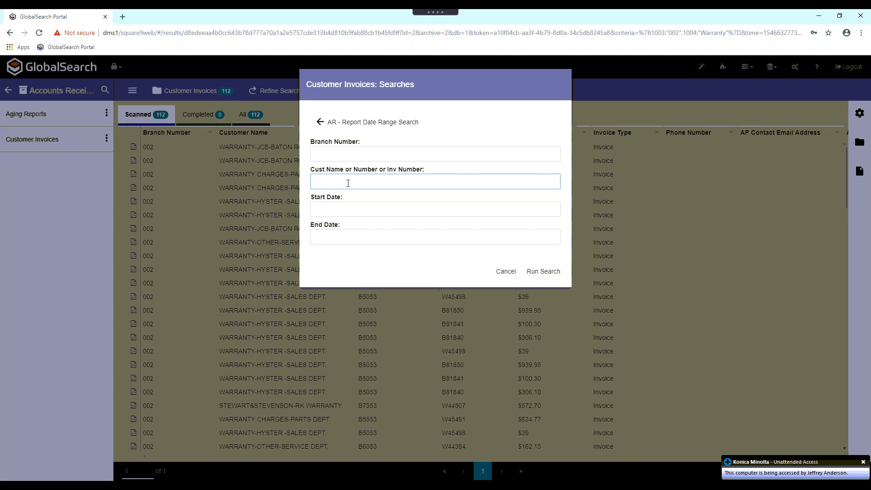
type("Warranty")
- Set the Start Date to 10/1/2018 and the End Date to 11/1/2018, and run the report date range search
left_click(347, 212)
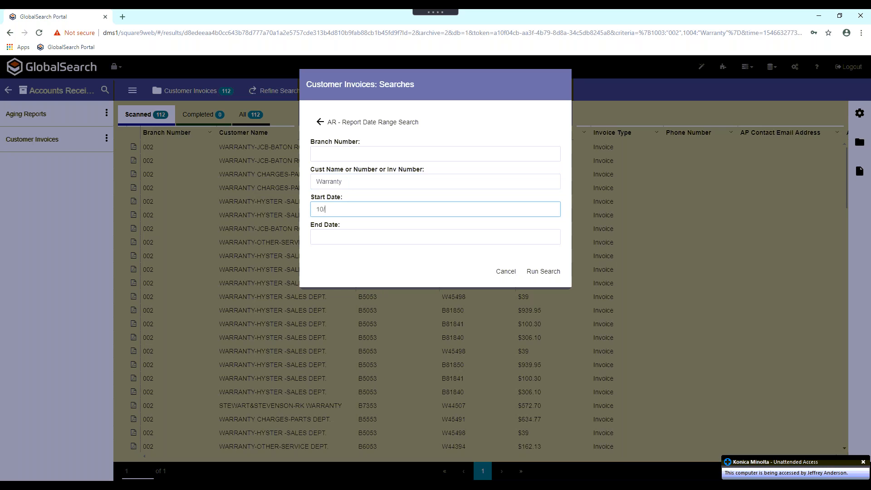
type("10/1/2018")
left_click(332, 240)
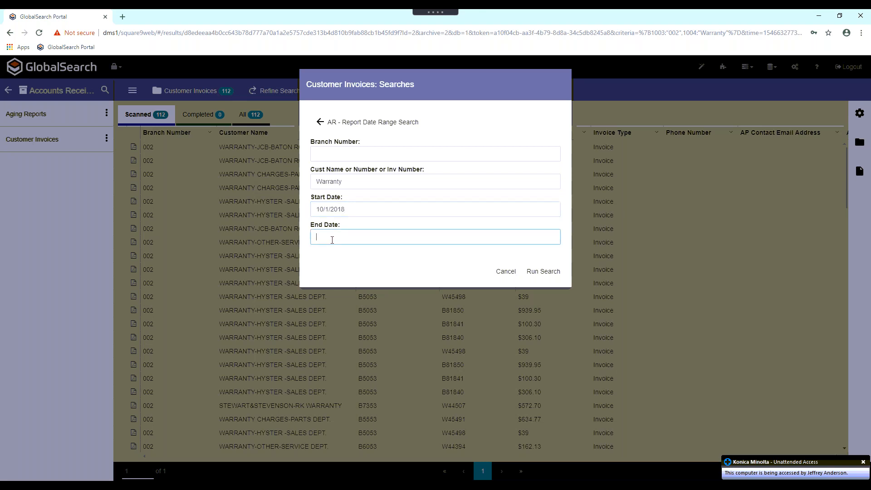
type("11/1/2018")
left_click(543, 273)
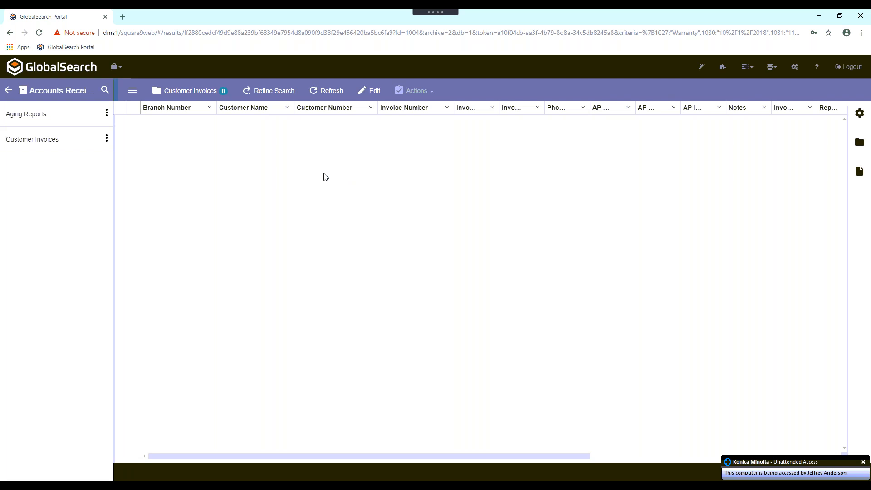
- Reload all Customer Invoices, then open the AR - Report Date Range Search with Start Date 10/1/2018 and End Date 11/1/2018
left_click(38, 141)
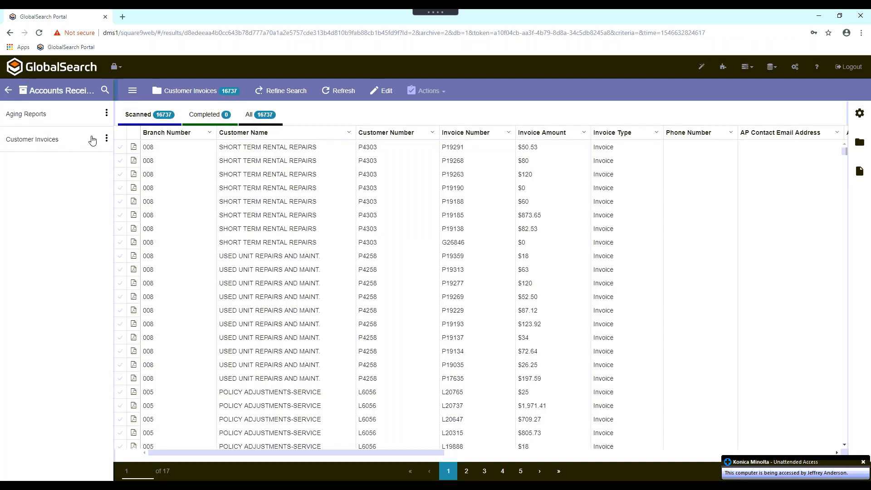
left_click(94, 138)
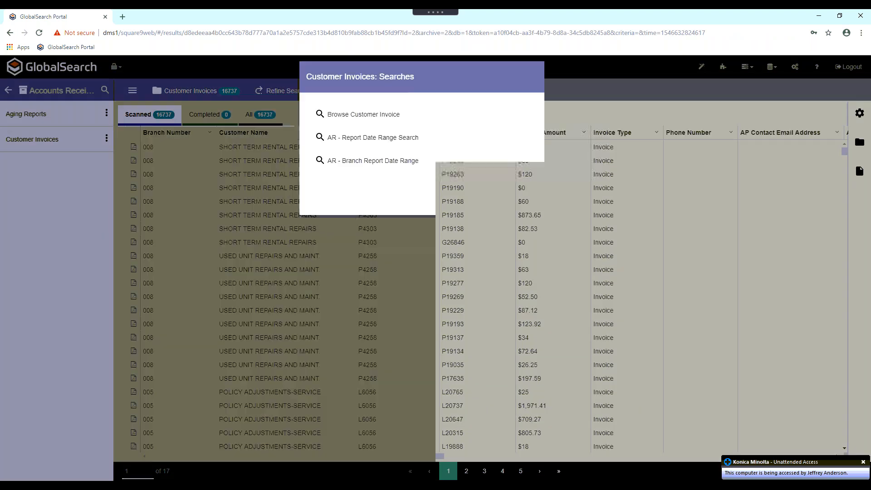
left_click(380, 151)
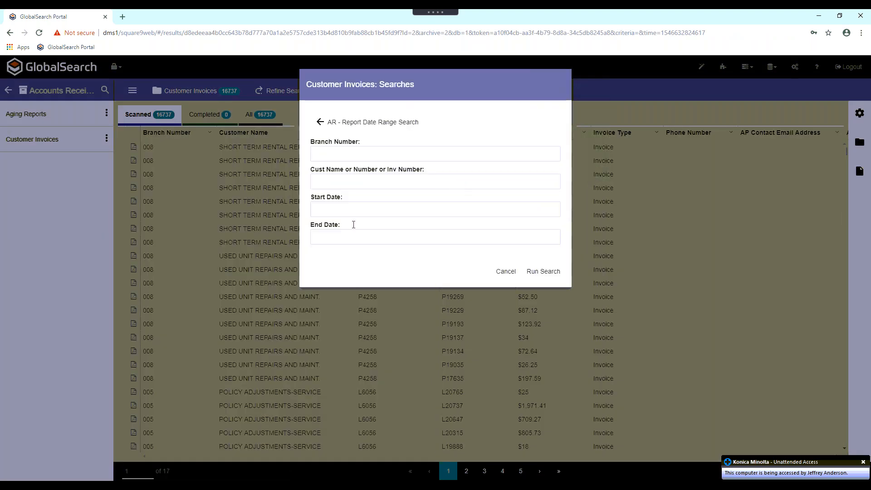
left_click(354, 207)
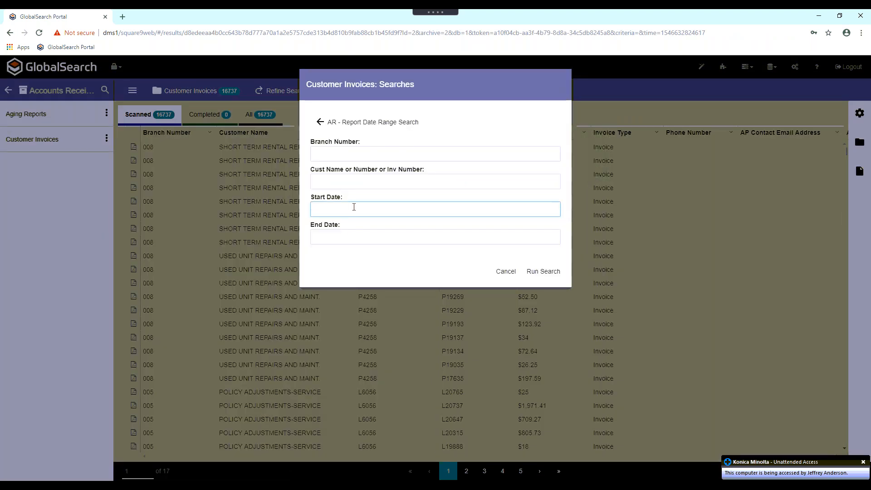
type("10/1/2018")
key("Tab")
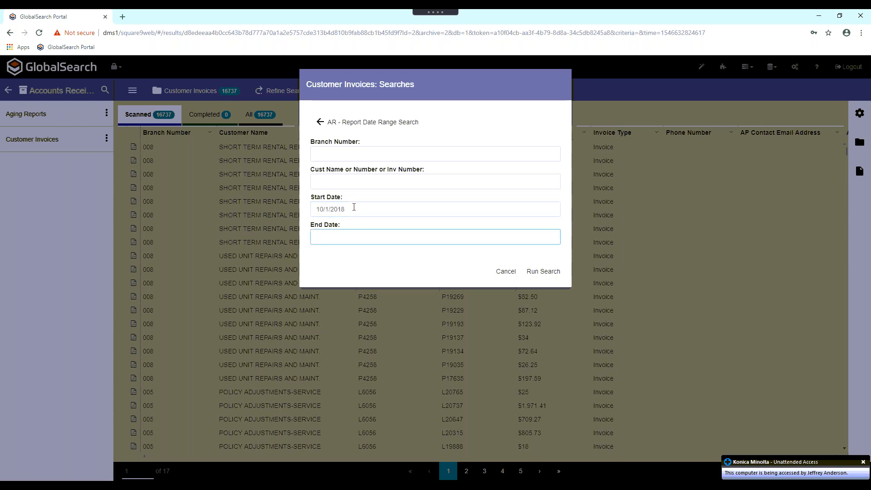
type("11/1/2018")
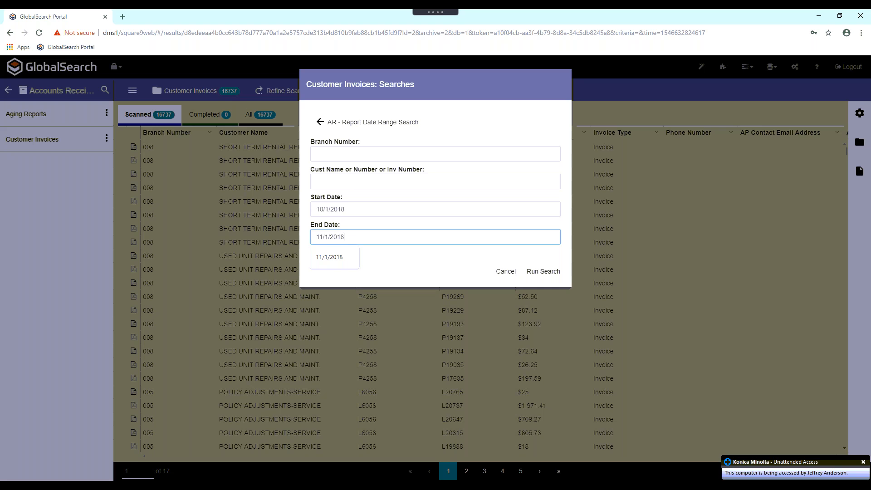
- Change the Start Date to 8/1/2018 and run the report date range search
left_click(325, 209)
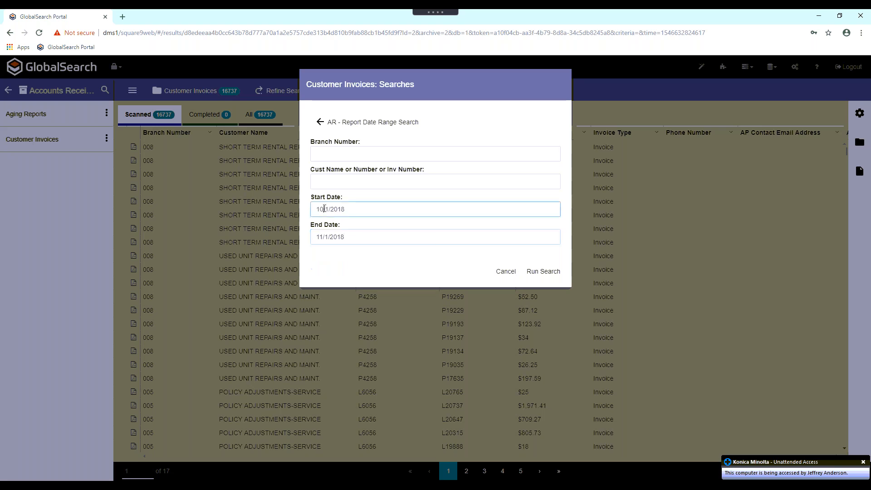
key("BackSpace")
key("BackSpace")
type("8")
left_click(550, 273)
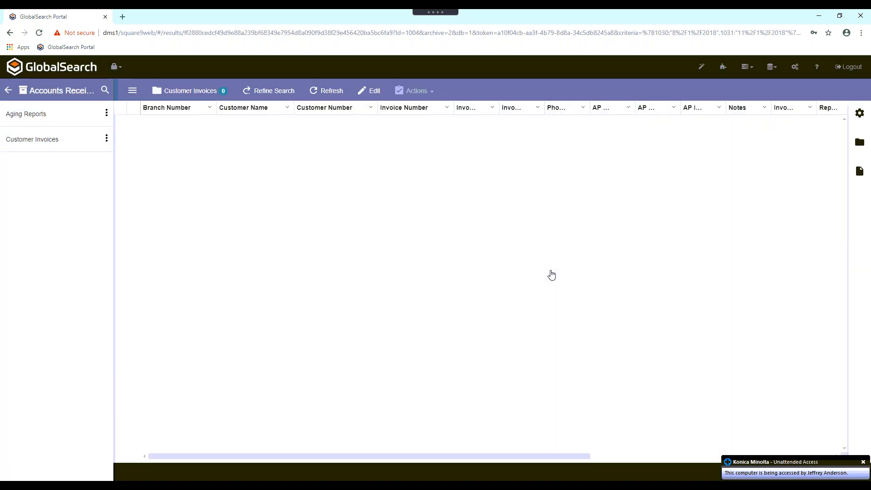
- Reload the full Customer Invoices list and review its columns across to the system fields
left_click(117, 69)
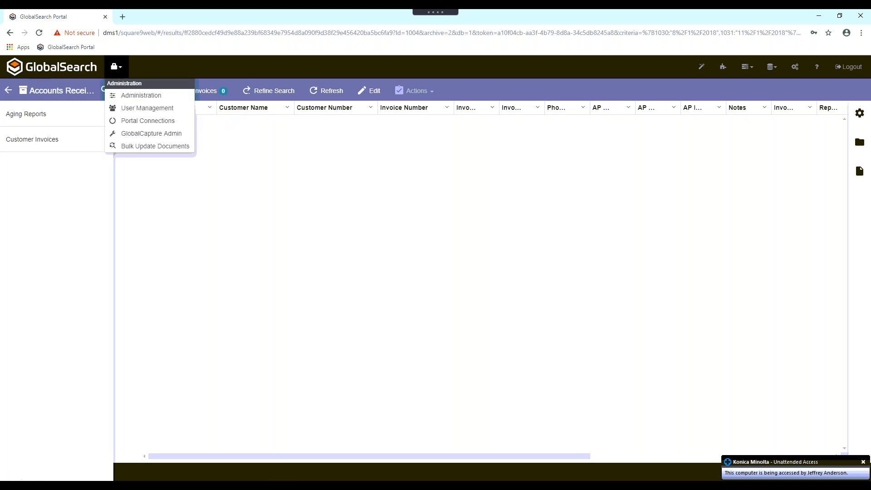
left_click(250, 127)
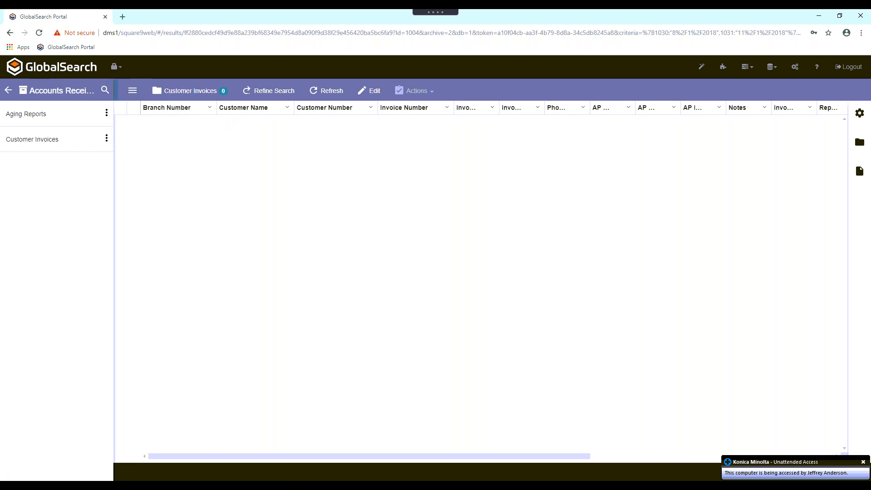
left_click(50, 141)
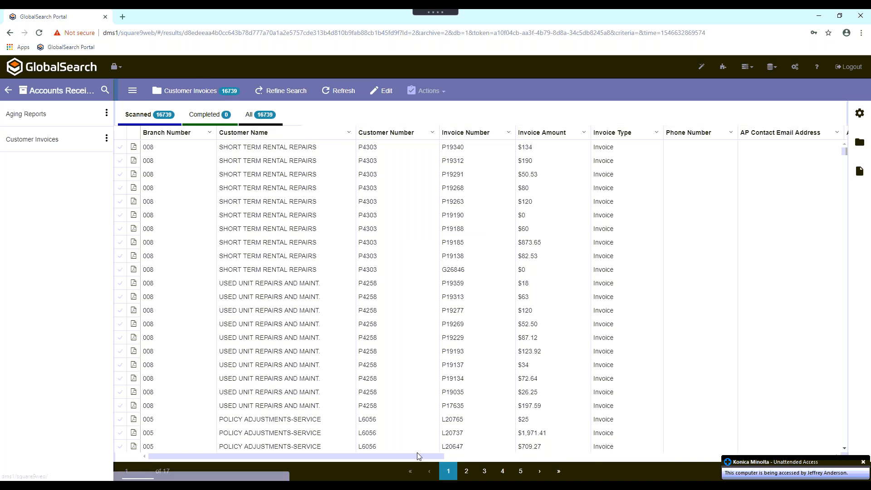
left_click_drag(417, 460, 751, 452)
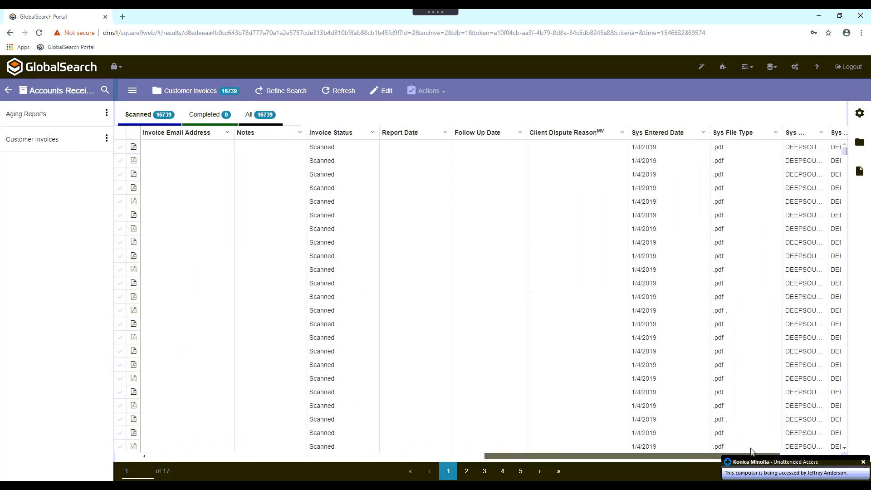
left_click_drag(635, 438, 263, 449)
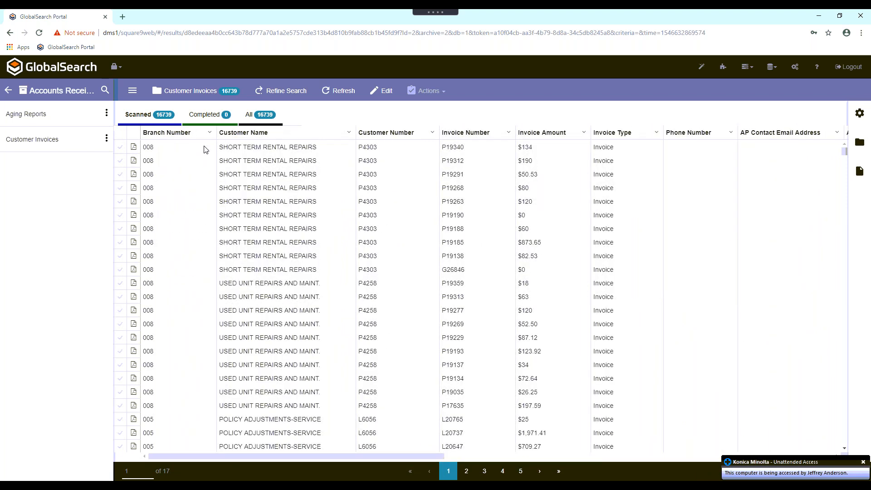
- Open the first invoice in the list in the document viewer and close it again
double_click(205, 150)
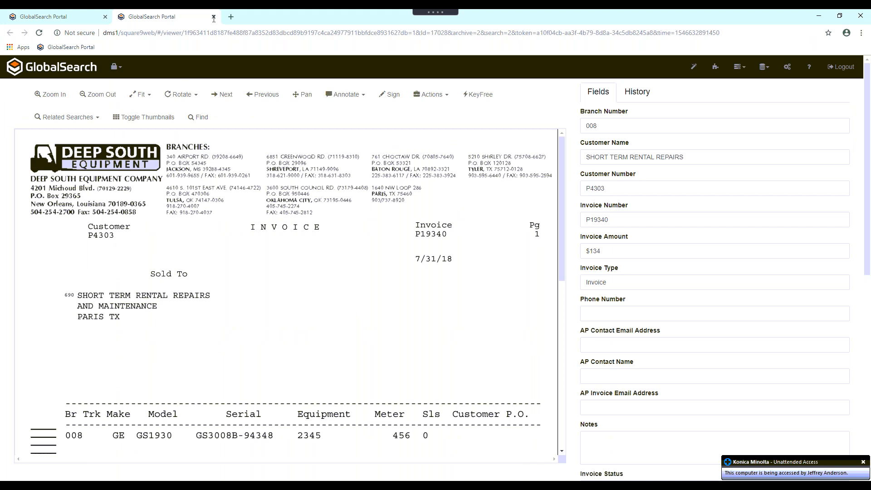
left_click(214, 17)
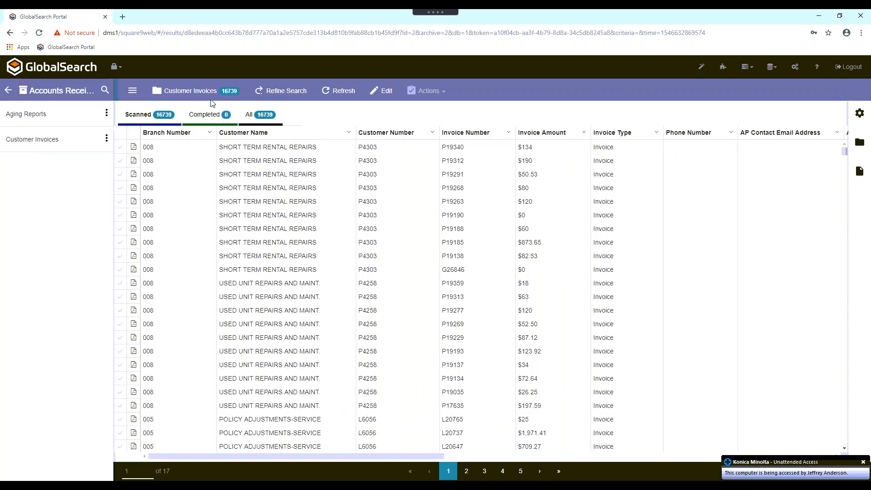
- Select the first three invoices in the list and open all of their documents together
left_click(120, 147)
left_click(118, 161)
left_click(118, 175)
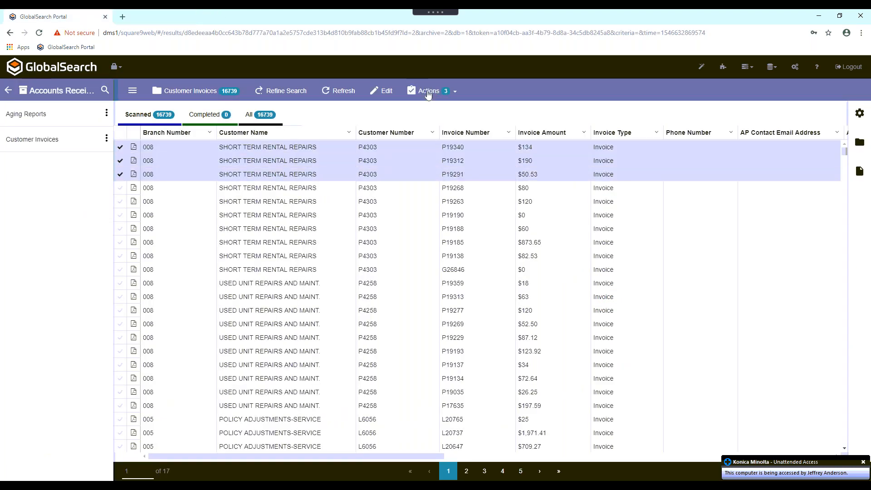
left_click(428, 93)
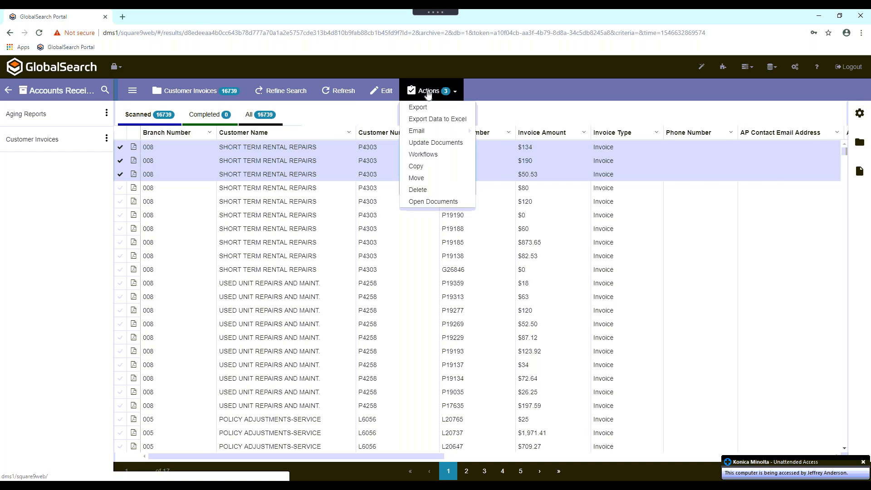
left_click(432, 202)
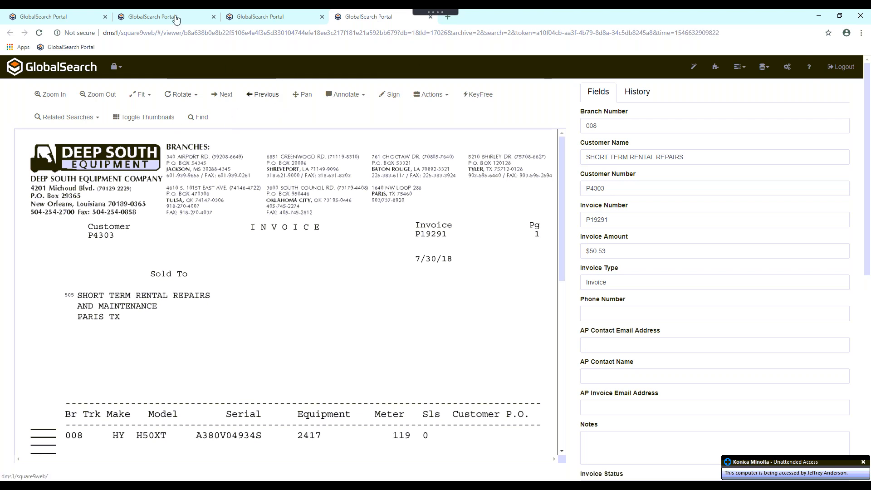
- Compare the opened documents by viewing the first selected invoice and returning to the third one
left_click(210, 19)
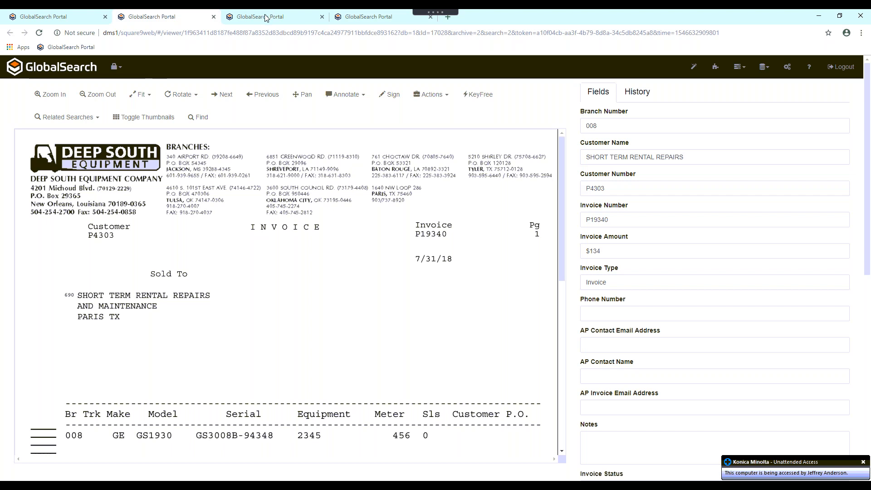
left_click(364, 18)
left_click(363, 19)
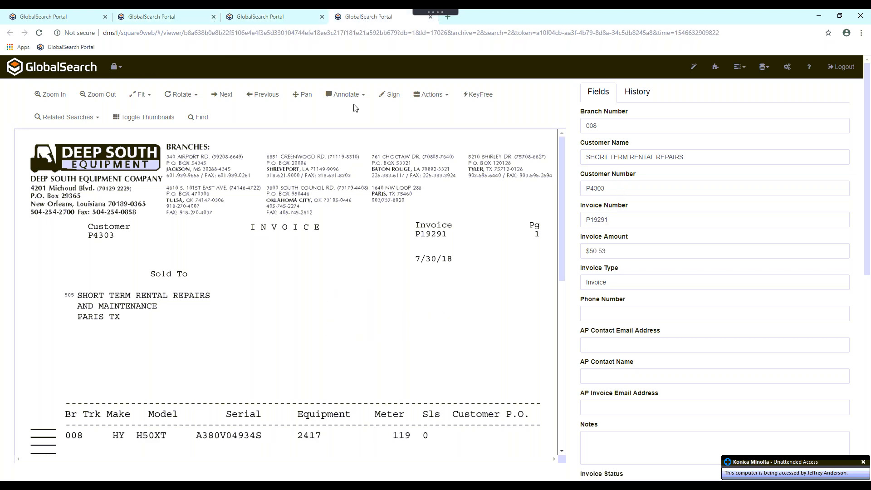
- Close the extra document viewers and review the remaining invoice's index fields from Branch Number through the system fields
left_click(214, 16)
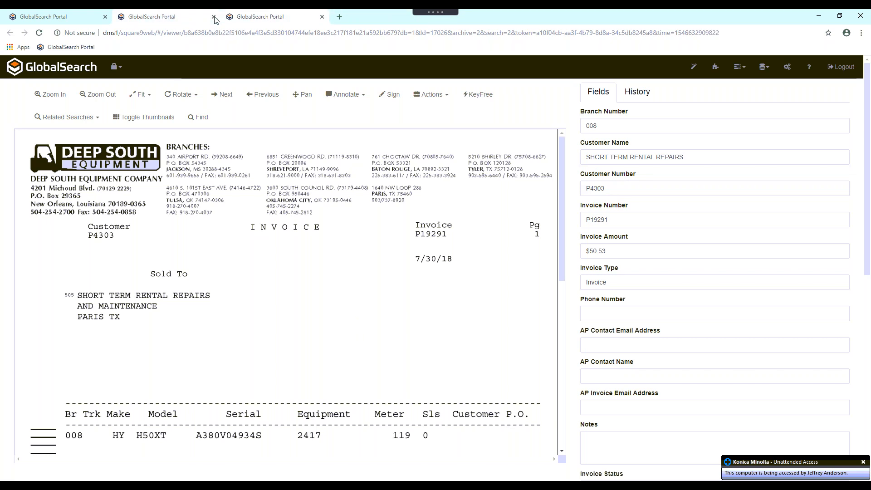
left_click(618, 132)
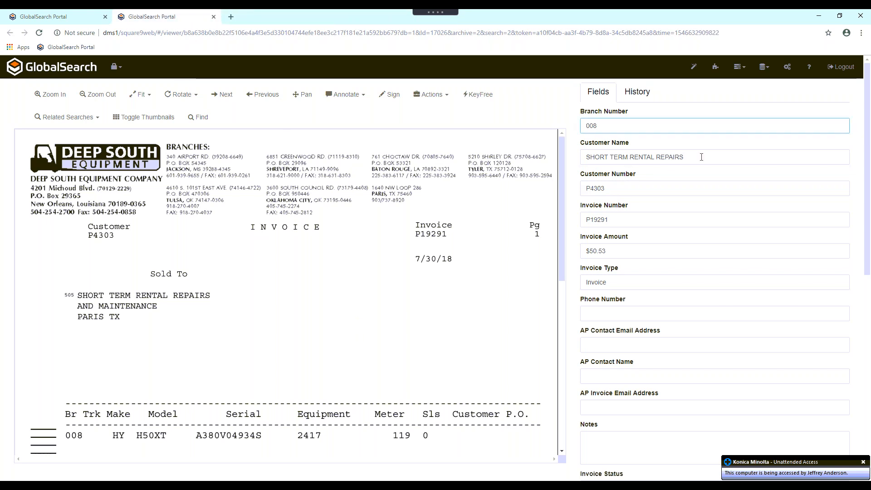
key("Tab")
key("Tab")
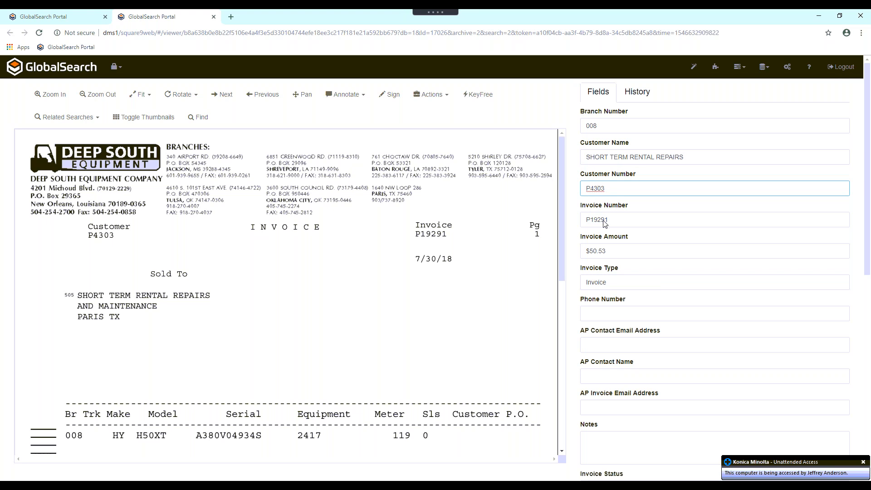
left_click(626, 248)
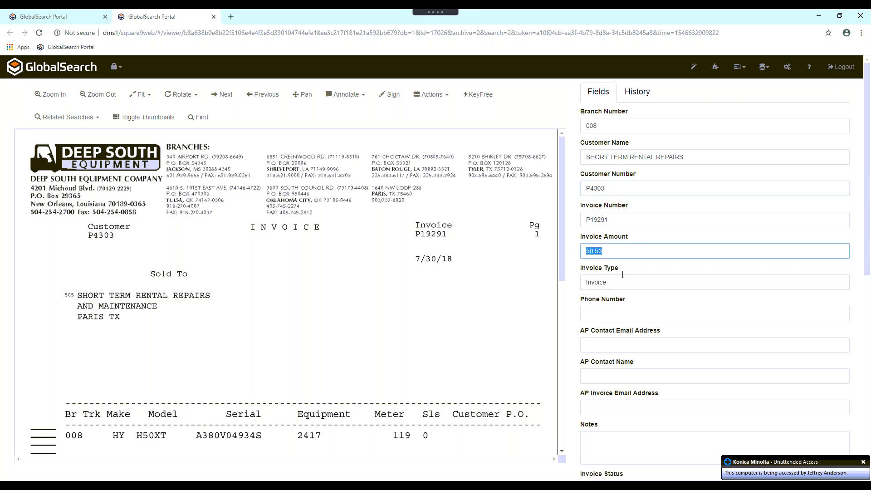
left_click(652, 270)
scroll(652, 270, "down", 3)
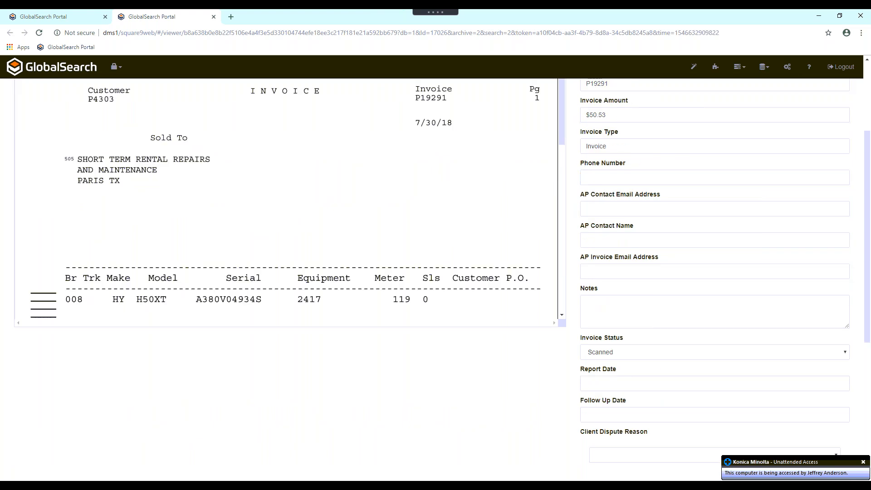
scroll(627, 290, "down", 1)
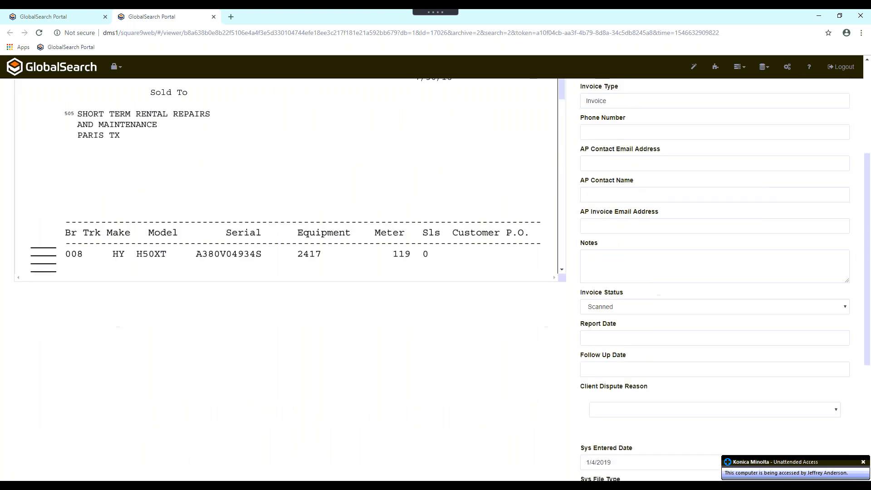
scroll(624, 295, "down", 2)
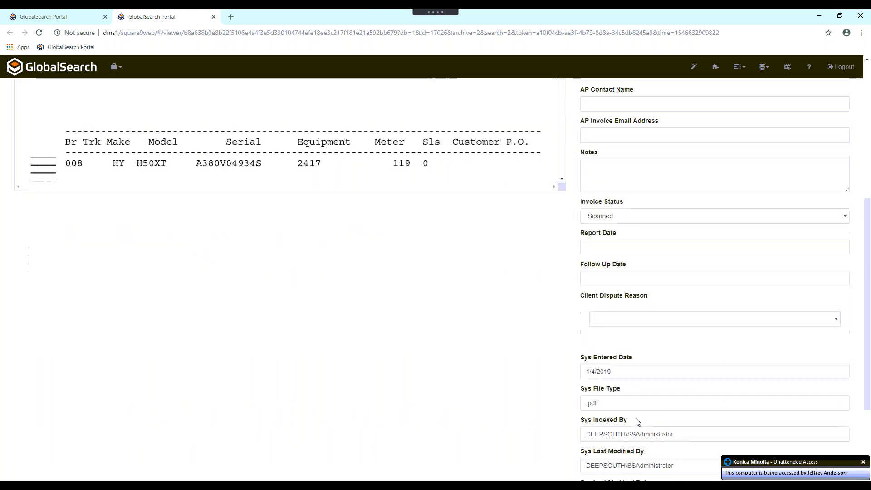
scroll(642, 398, "down", 2)
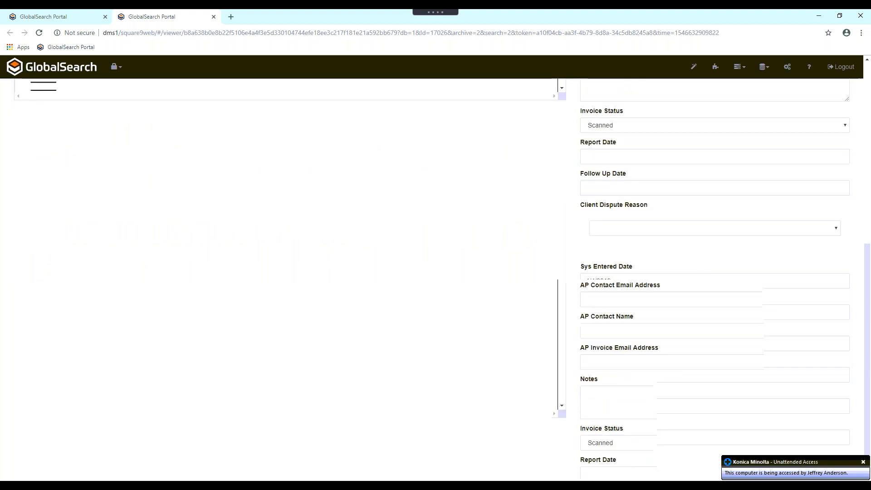
scroll(656, 330, "up", 4)
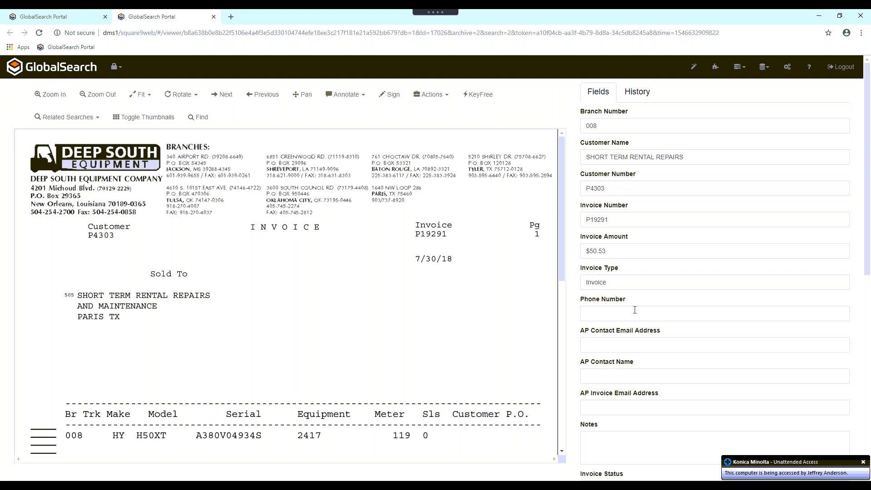
- Enter the note "Customer is Paid up through Jan" for the invoice and save the changes
scroll(635, 310, "down", 1)
left_click(608, 398)
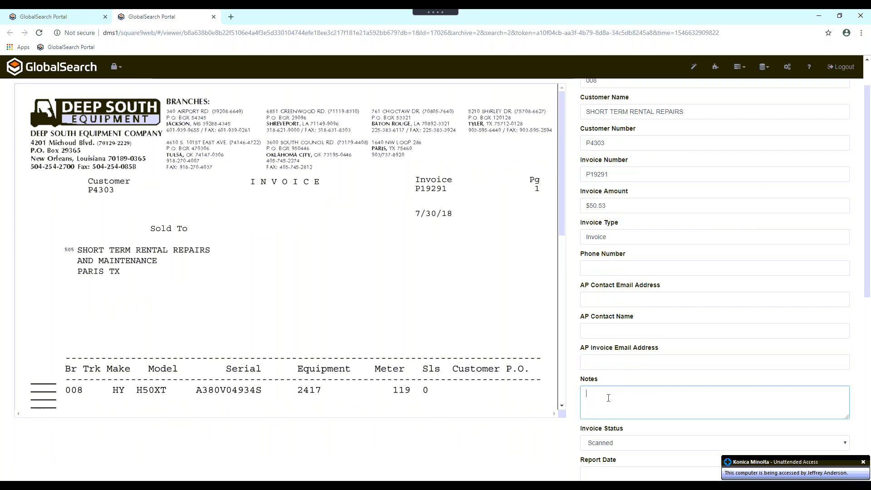
type("Customer is ")
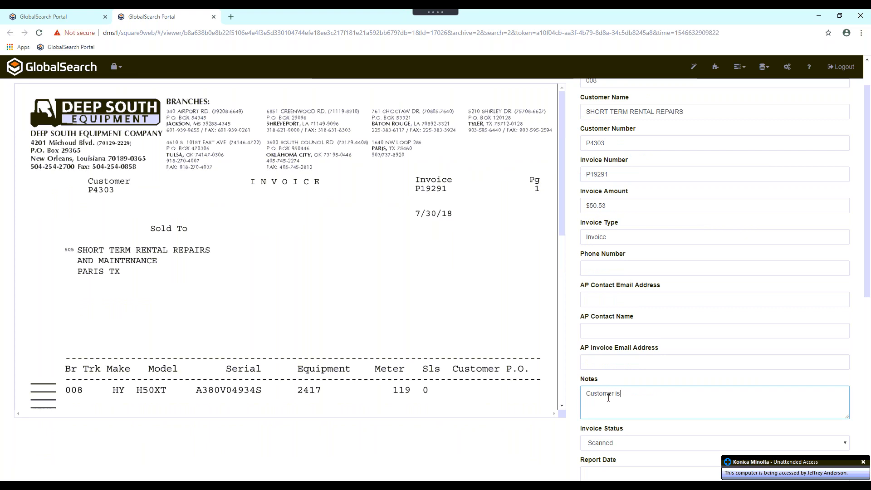
type("Paid up through")
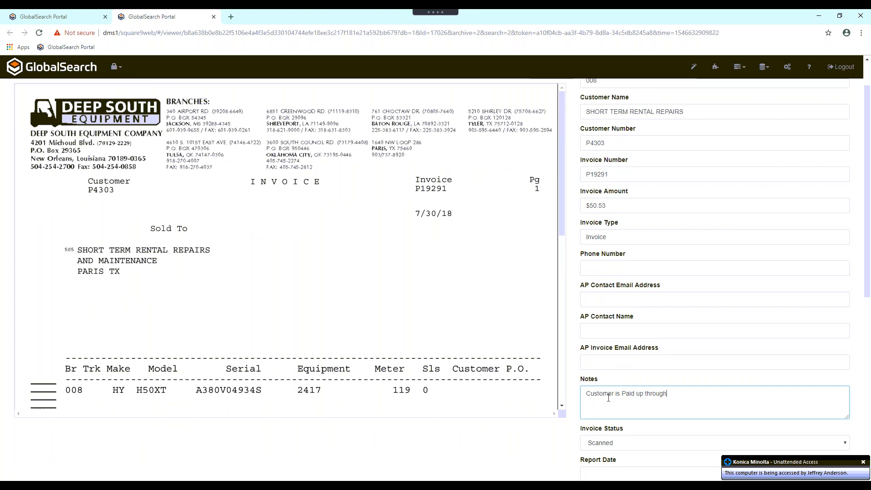
type(" Jan")
scroll(696, 305, "up", 2)
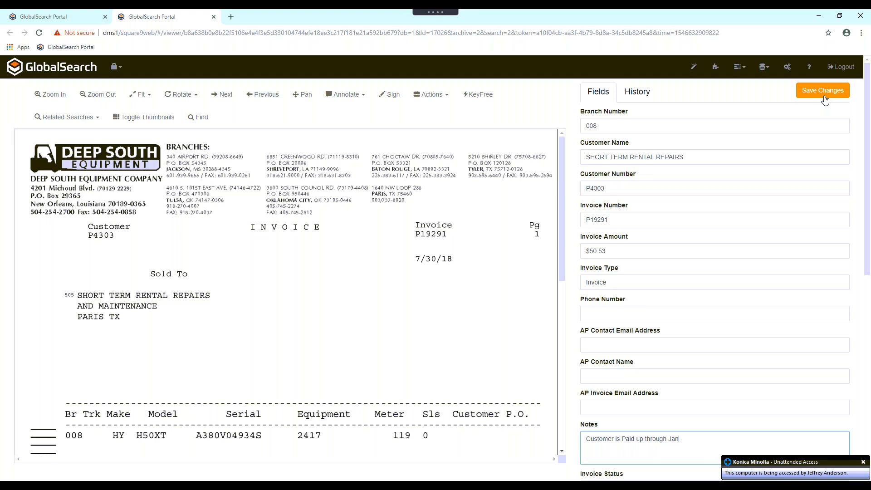
left_click(815, 96)
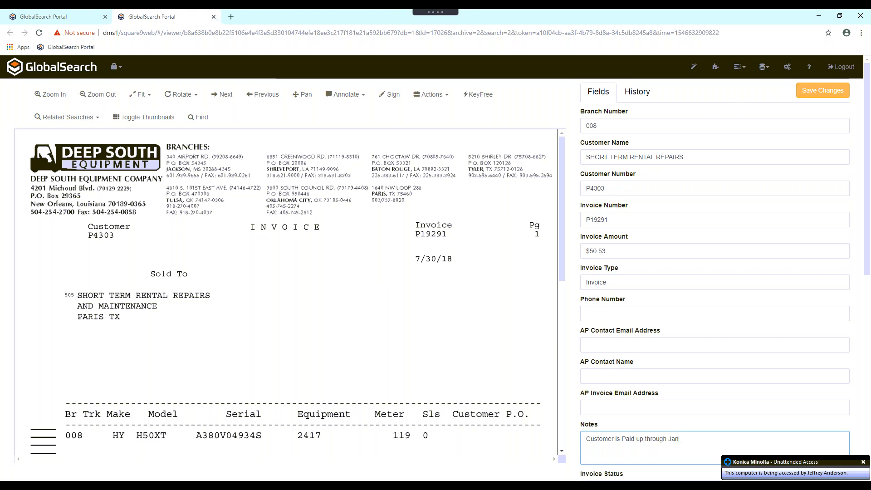
- View the invoice's history, reload the document, and examine the newest history entries with their user and time
left_click(641, 94)
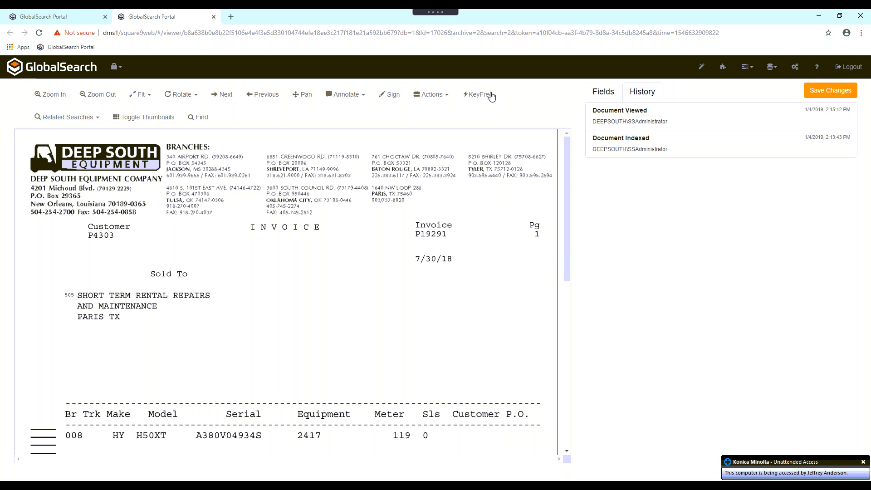
left_click(329, 33)
key("Return")
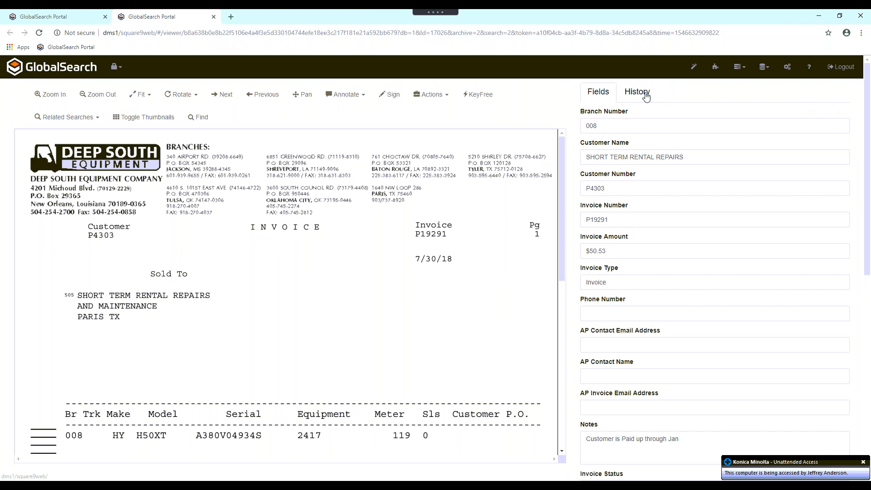
left_click(646, 95)
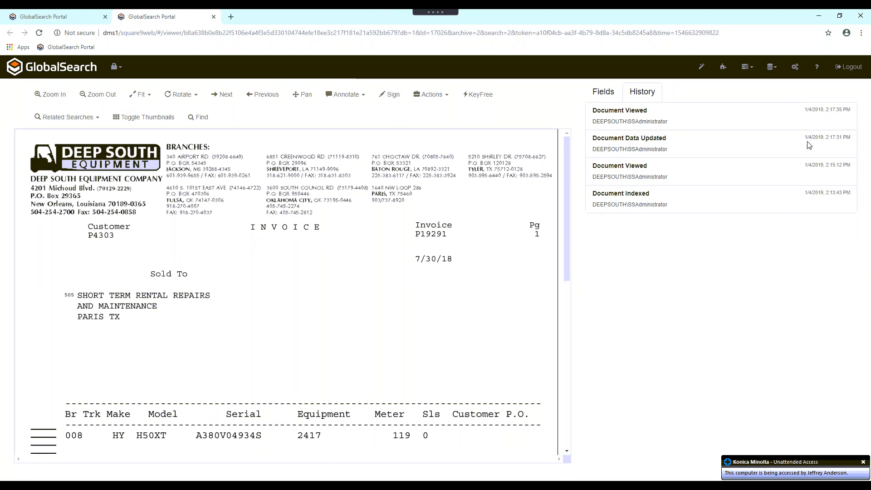
left_click_drag(631, 140, 593, 114)
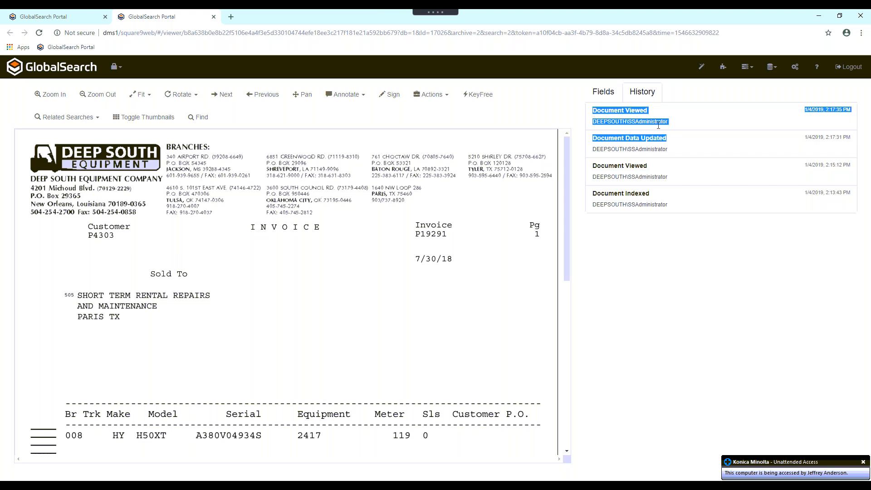
left_click(661, 125)
double_click(648, 122)
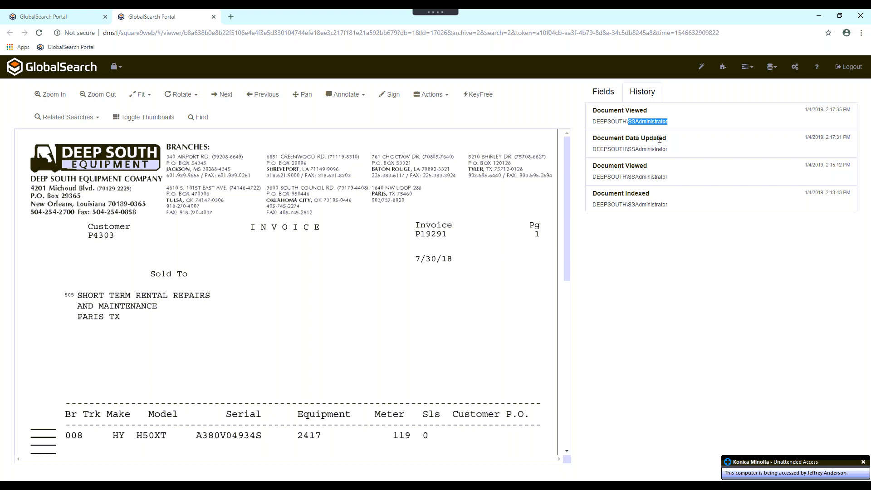
- Return to the invoice's fields, fit the document to the whole page, and fit it back to the width
left_click(603, 91)
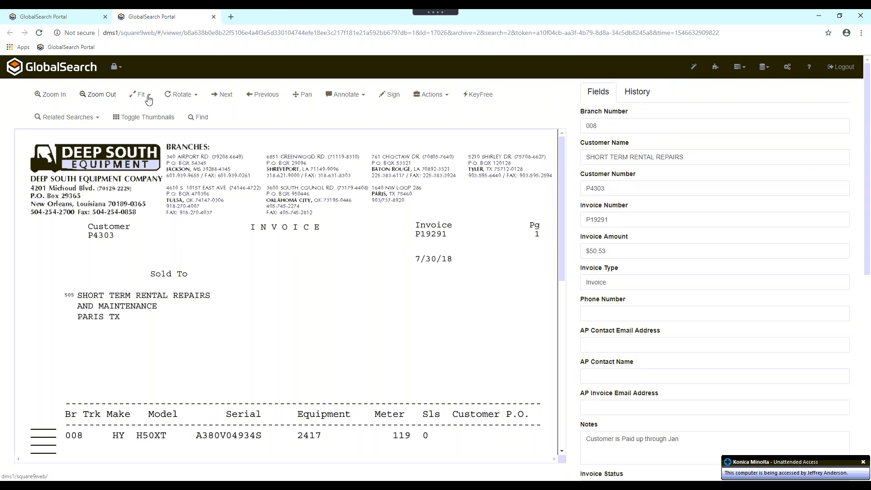
left_click(147, 97)
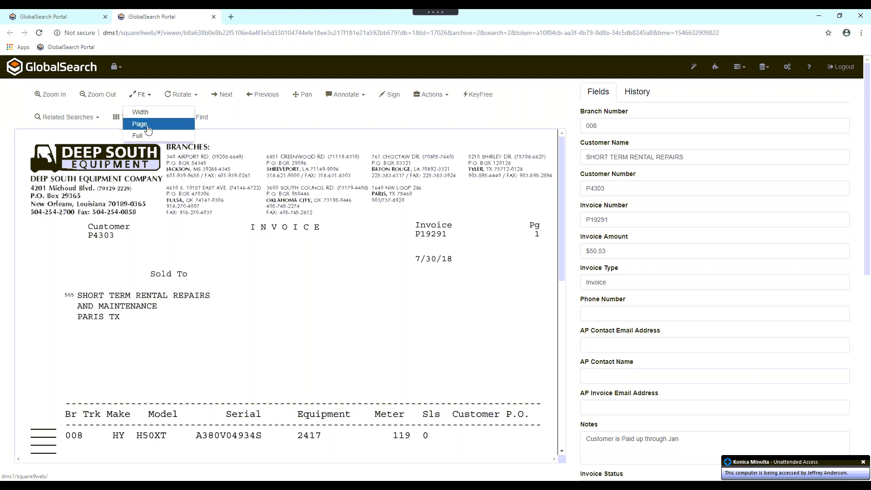
left_click(144, 126)
left_click(145, 95)
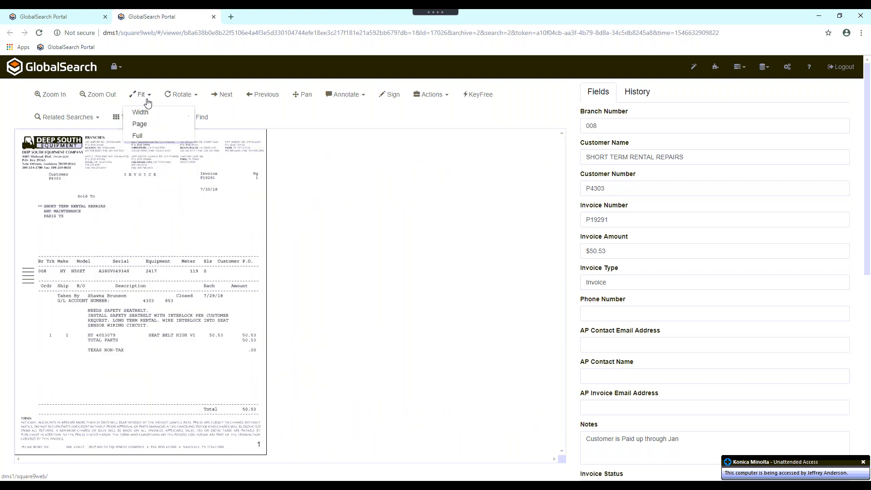
left_click(149, 117)
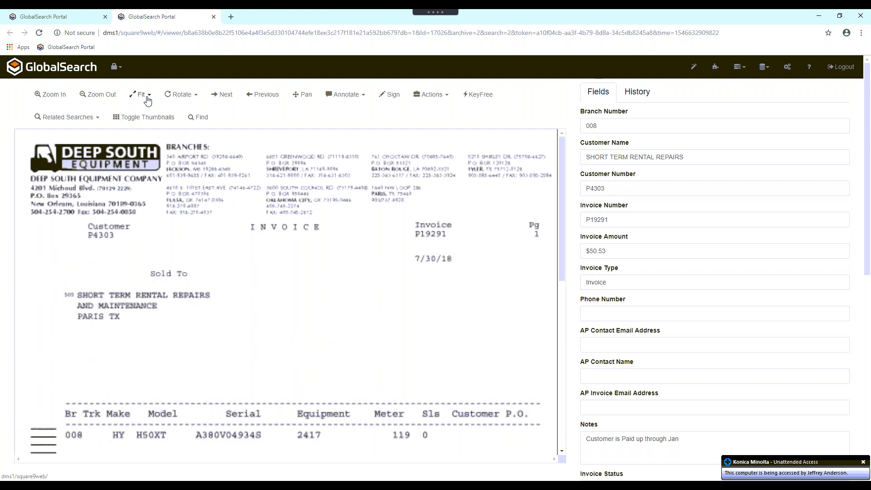
- Look over the rotation options, show the page thumbnails, and pan the invoice sideways toward its right edge
left_click(193, 99)
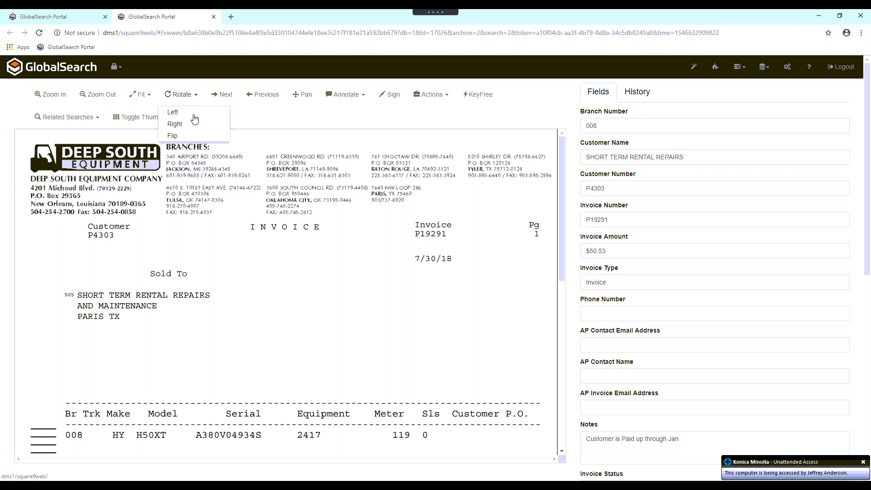
left_click(276, 120)
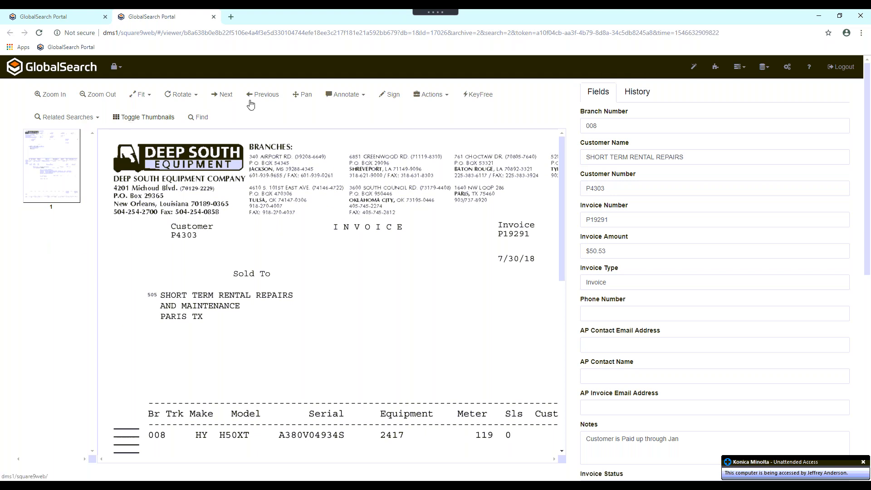
left_click(303, 94)
mouse_move(374, 290)
left_mouse_down()
mouse_move(315, 208)
mouse_move(306, 159)
mouse_move(479, 364)
mouse_move(331, 370)
left_mouse_up()
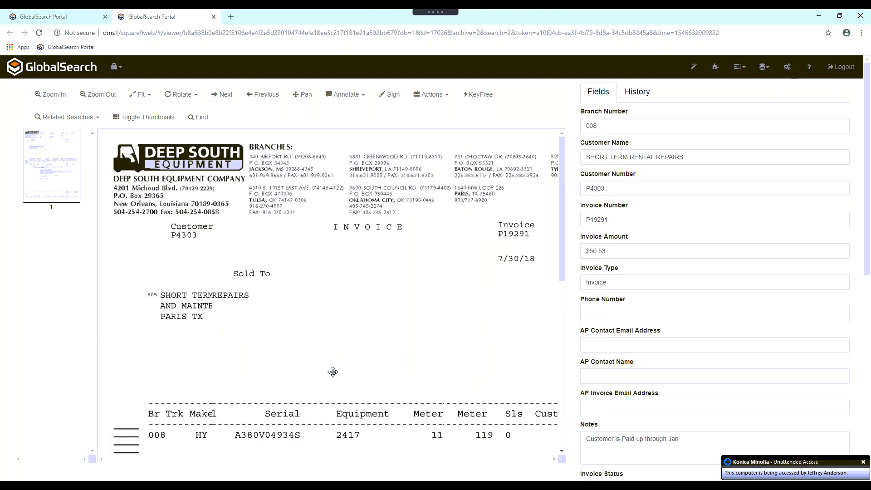
- Add a yellow highlight over the INVOICE title on the document and select that highlight
left_click(355, 97)
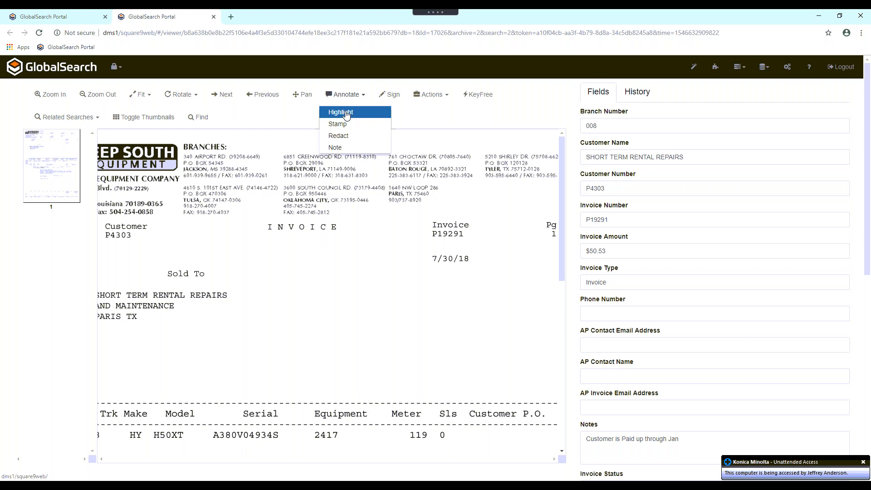
left_click(347, 113)
left_click_drag(258, 218, 346, 243)
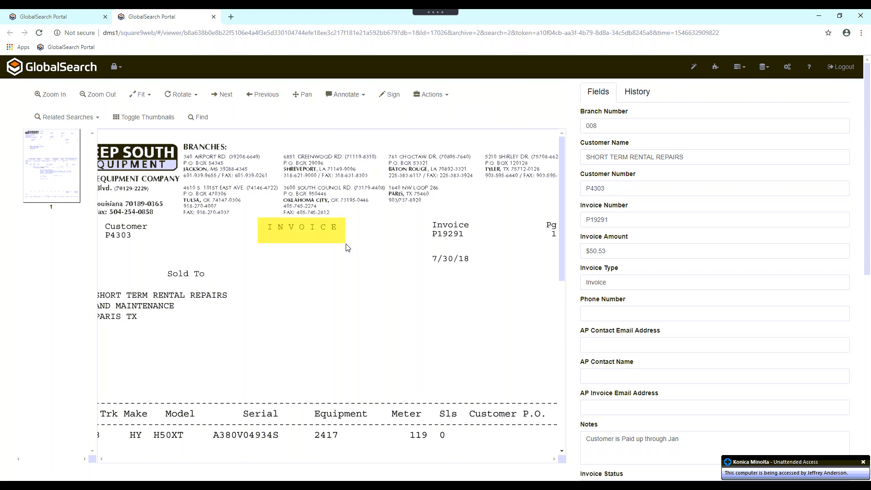
left_click(323, 231)
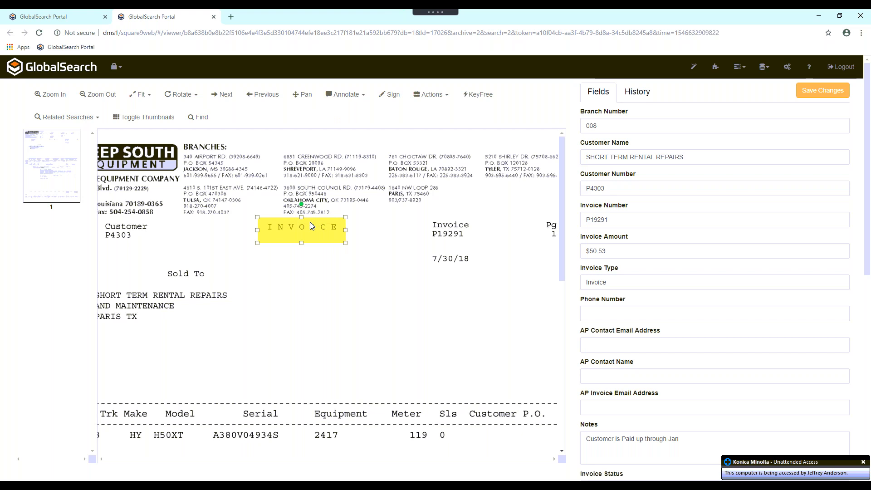
right_click(285, 219)
left_click(282, 226)
- Place a large Paid stamp on the invoice and move it down over the equipment line
left_click(353, 96)
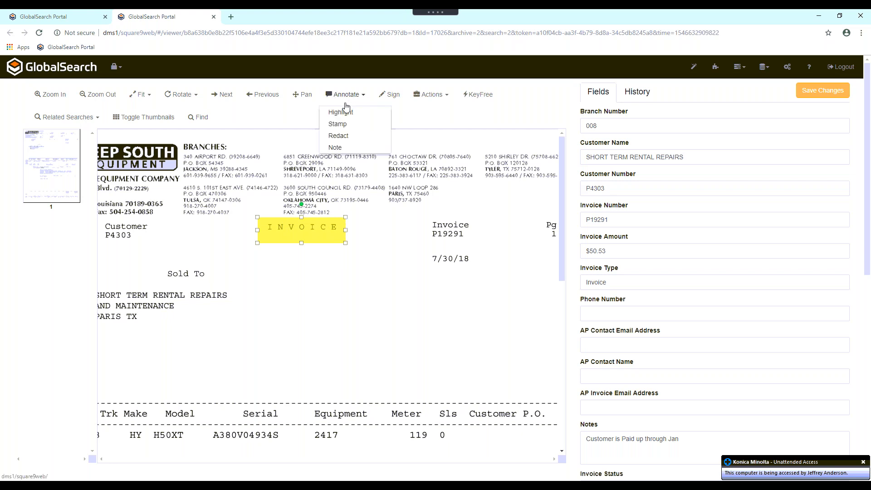
left_click(338, 125)
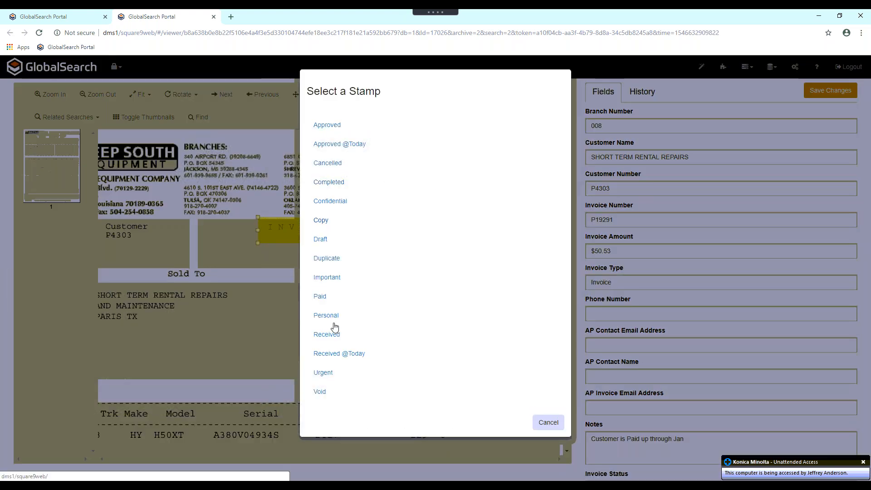
left_click(321, 297)
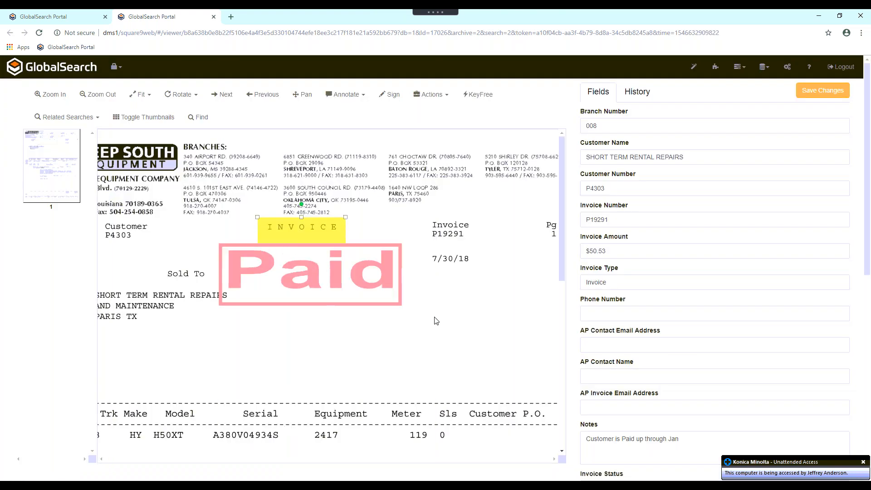
left_click(430, 350)
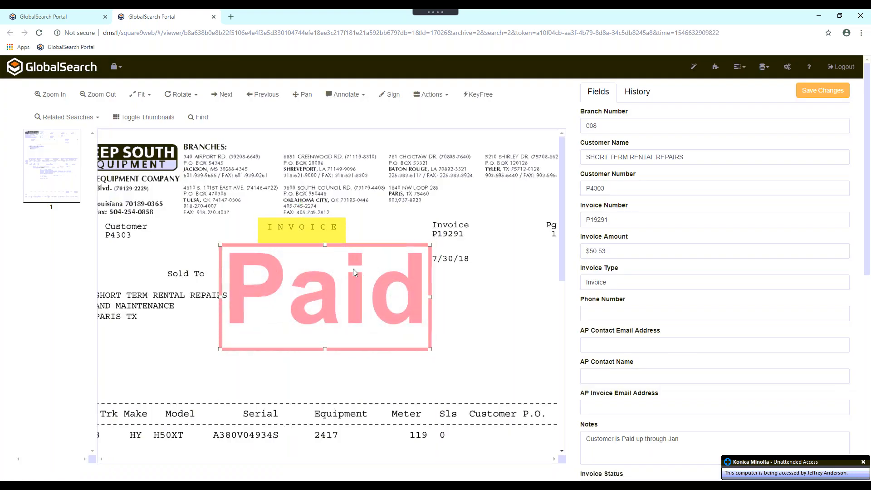
left_click_drag(337, 288, 386, 384)
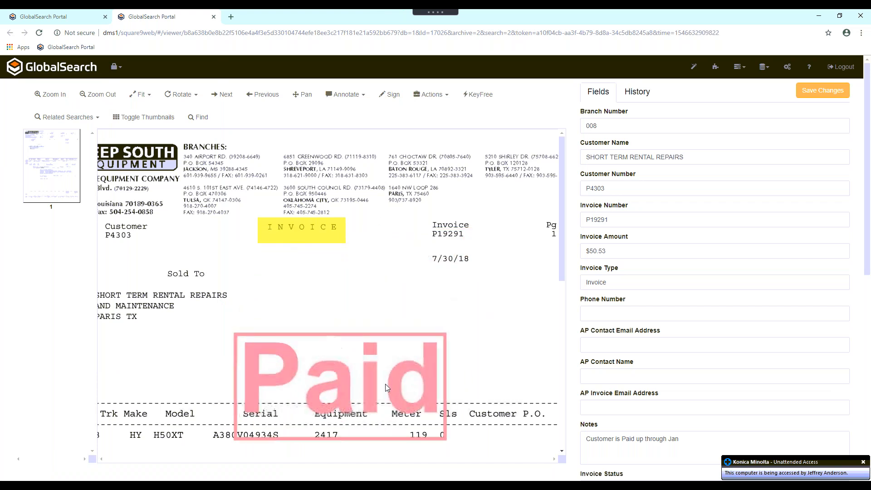
- Redact the customer name on the first line under Sold To
left_click(347, 94)
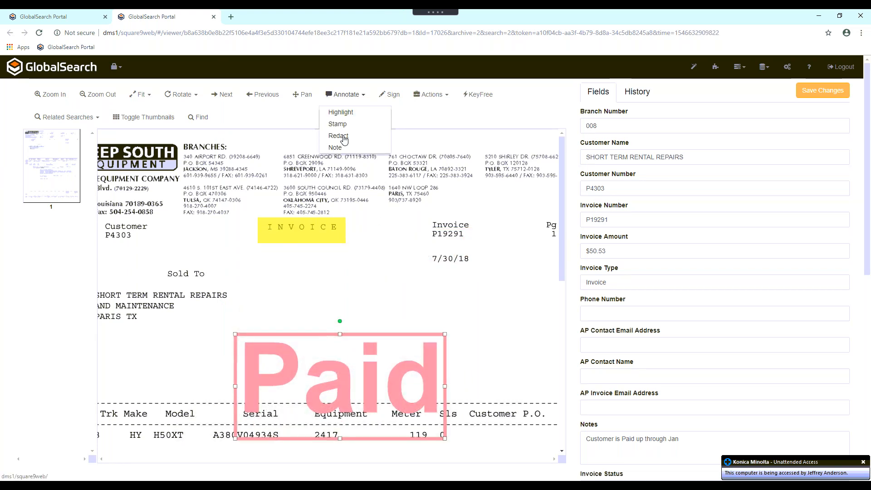
left_click(344, 138)
left_click_drag(116, 288, 243, 301)
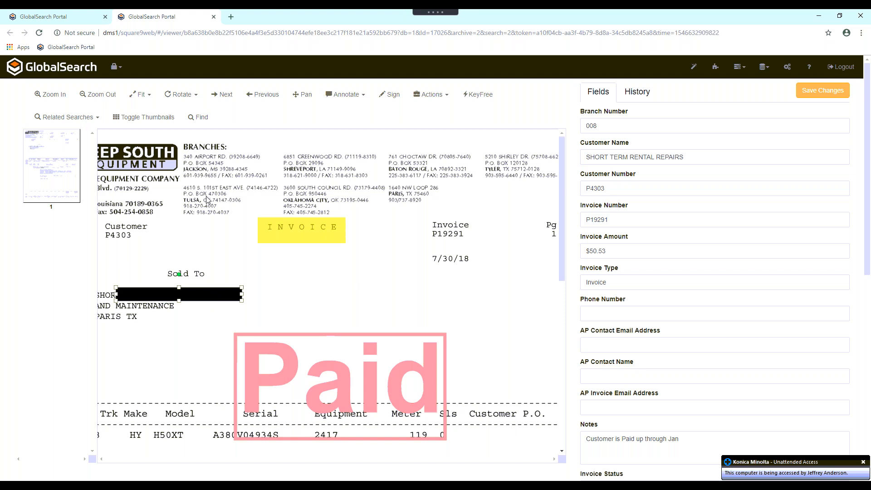
- Add a yellow note covering the invoice number and date, with the text "Sticky Notes!"
left_click(350, 94)
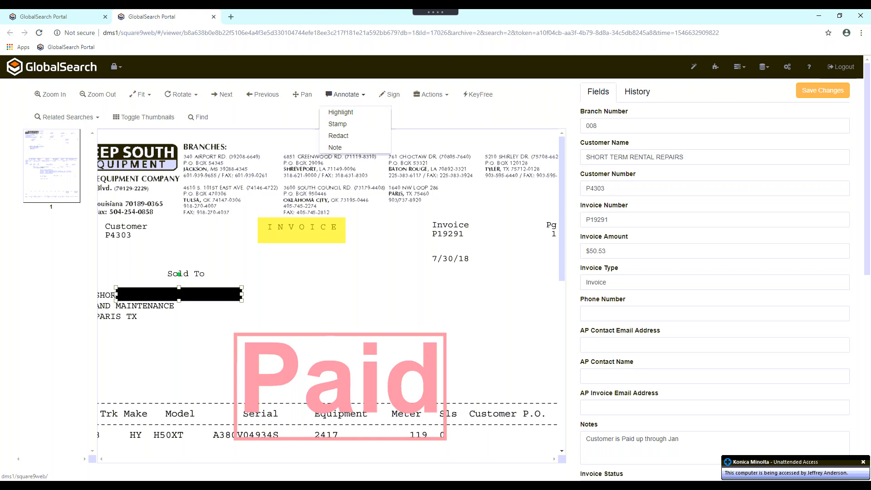
left_click(345, 148)
left_click_drag(385, 201, 496, 314)
left_click(396, 224)
type("Sticky Note")
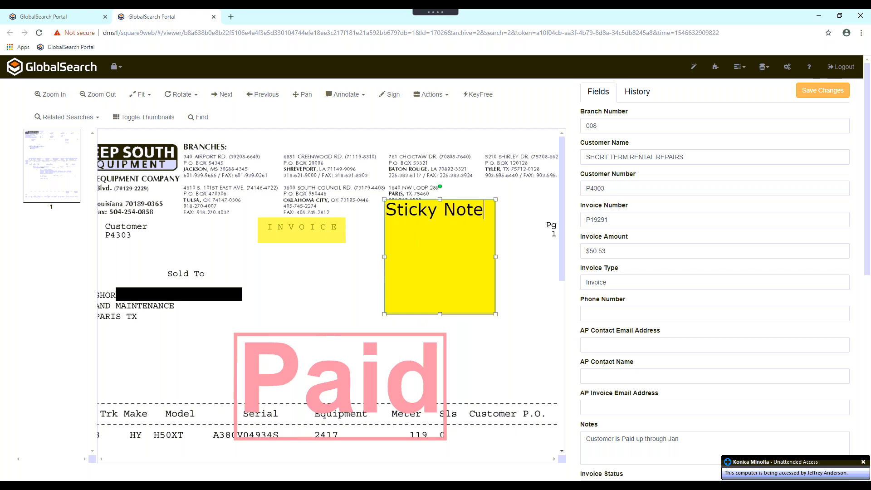
type("s!")
left_click(381, 269)
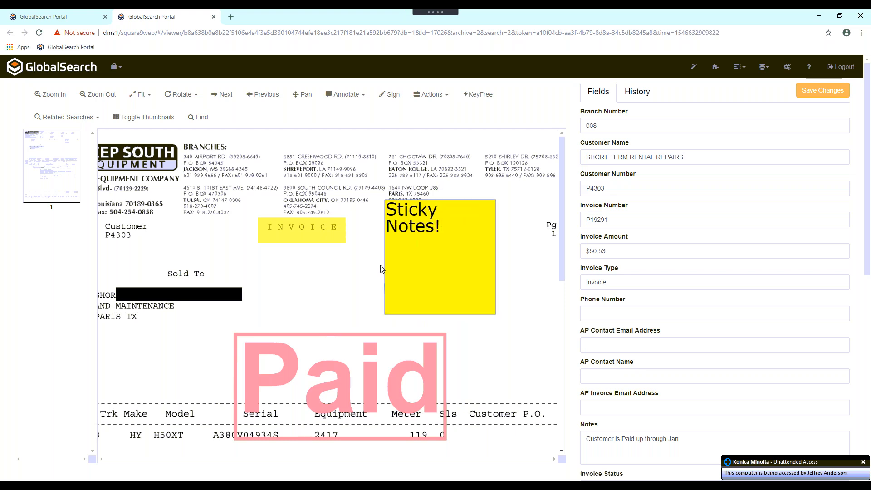
- Delete the yellow sticky note from the invoice
left_click(404, 250)
right_click(418, 224)
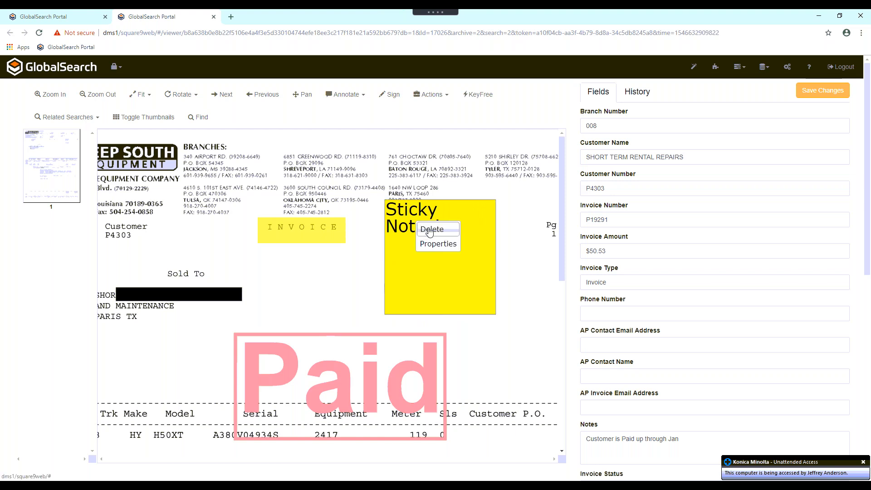
left_click(429, 230)
- Look over the options for the highlight on the INVOICE title and select the redaction bar
left_click(312, 229)
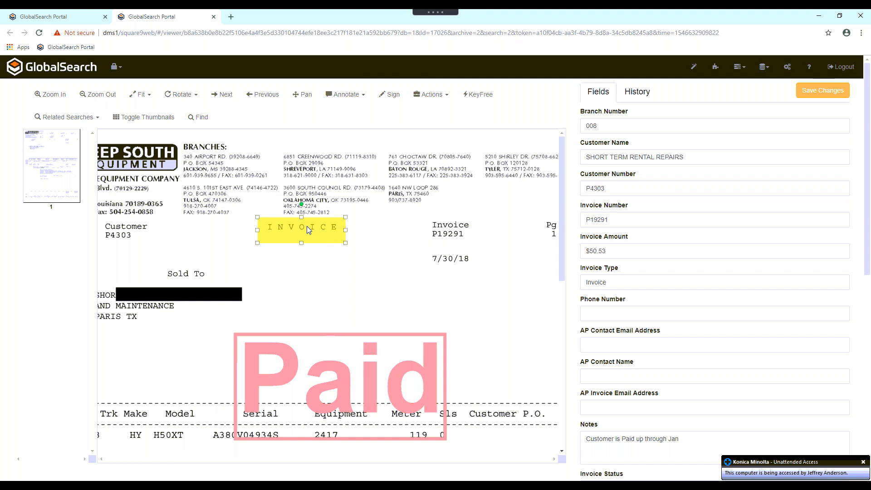
right_click(308, 223)
left_click(319, 229)
left_click(173, 297)
- Rotate the Paid stamp counterclockwise to a diagonal and move it up above the equipment line
left_click(289, 360)
left_click_drag(341, 323, 296, 330)
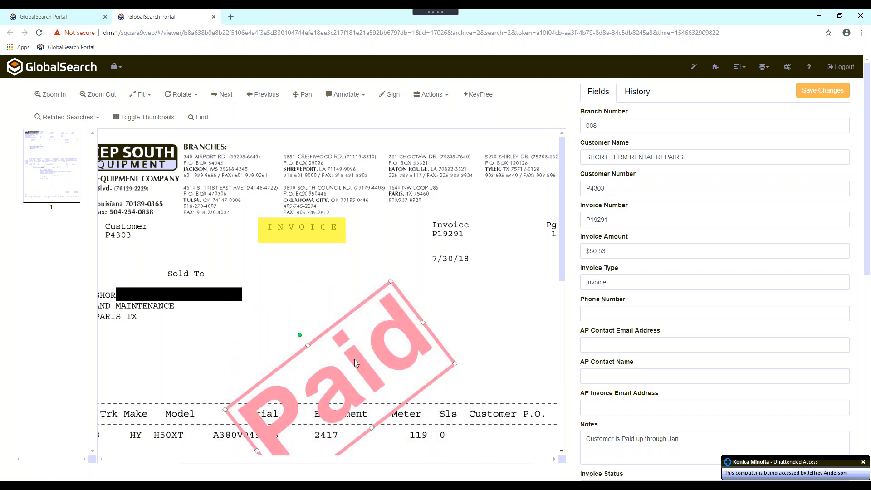
left_click_drag(370, 347, 391, 288)
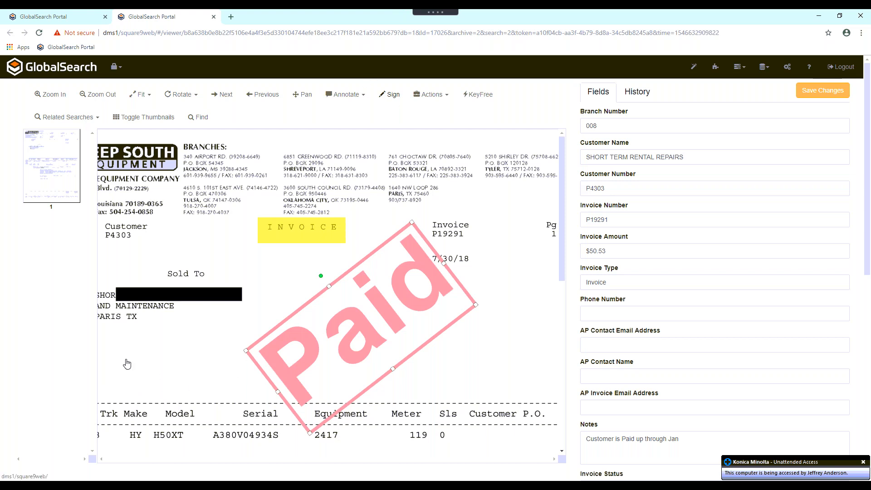
- Place a signature area above the equipment line and sign it with a freehand signature
left_click(268, 421)
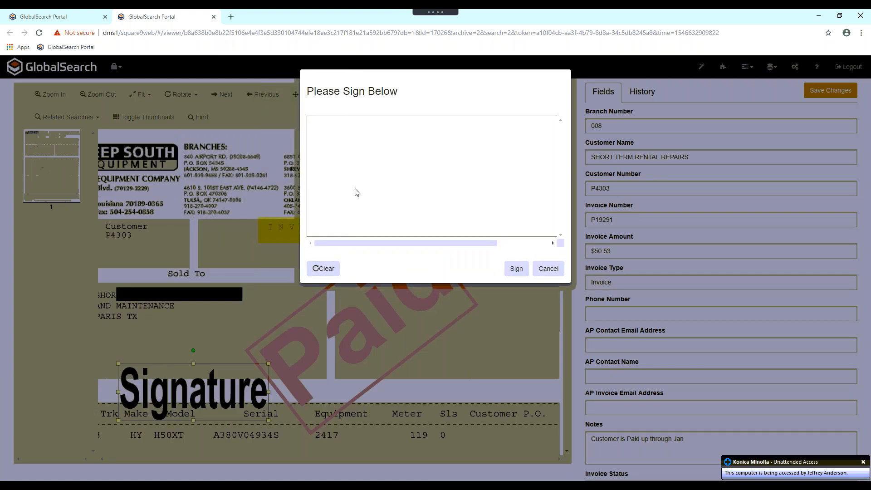
mouse_move(341, 178)
left_mouse_down()
mouse_move(331, 196)
mouse_move(412, 202)
mouse_move(410, 179)
mouse_move(432, 171)
mouse_move(437, 201)
mouse_move(509, 182)
left_mouse_up()
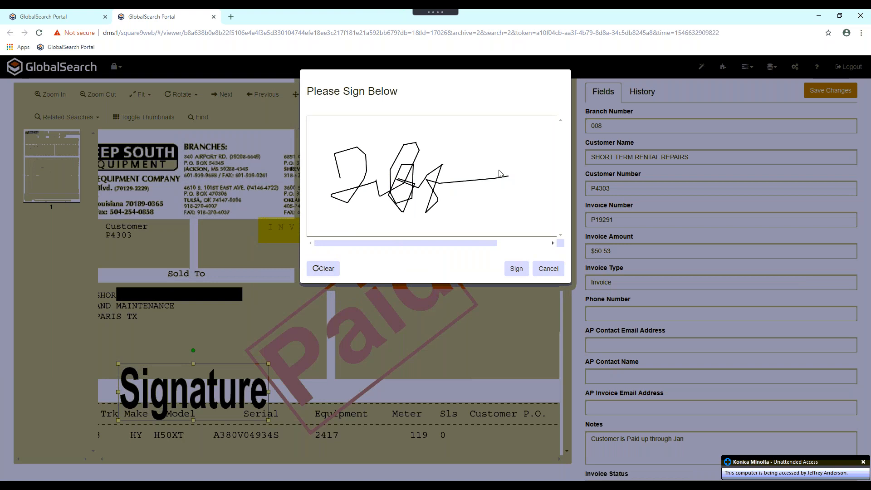
left_click_drag(487, 172, 526, 223)
left_click(516, 268)
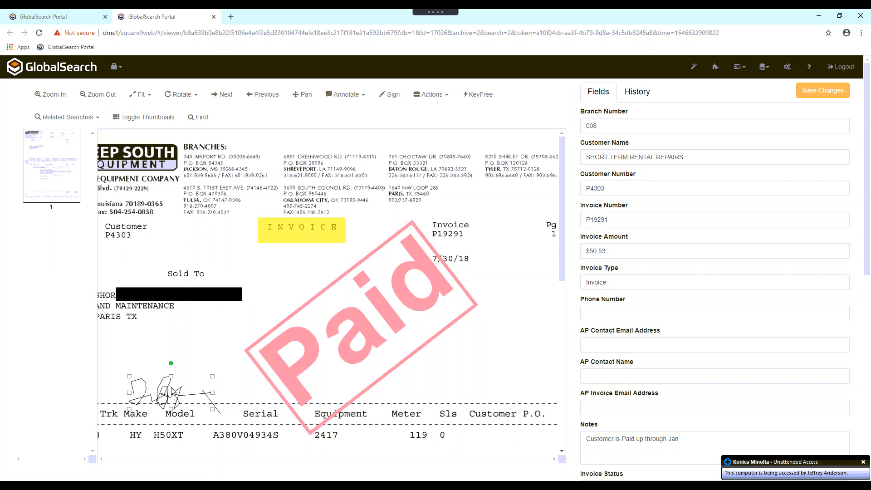
- Rotate the signature counterclockwise until it slants steeply upward, and deselect it
left_click(170, 363)
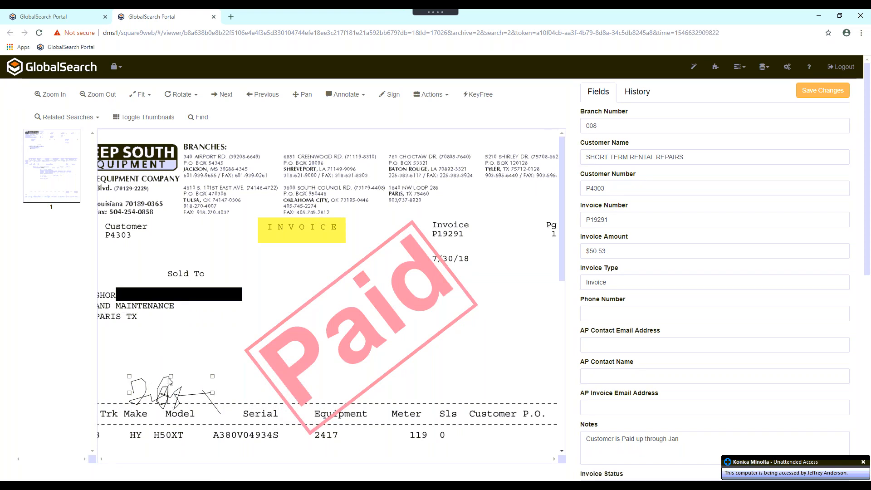
mouse_move(170, 364)
left_mouse_down()
mouse_move(144, 377)
mouse_move(155, 360)
left_mouse_up()
left_click(157, 360)
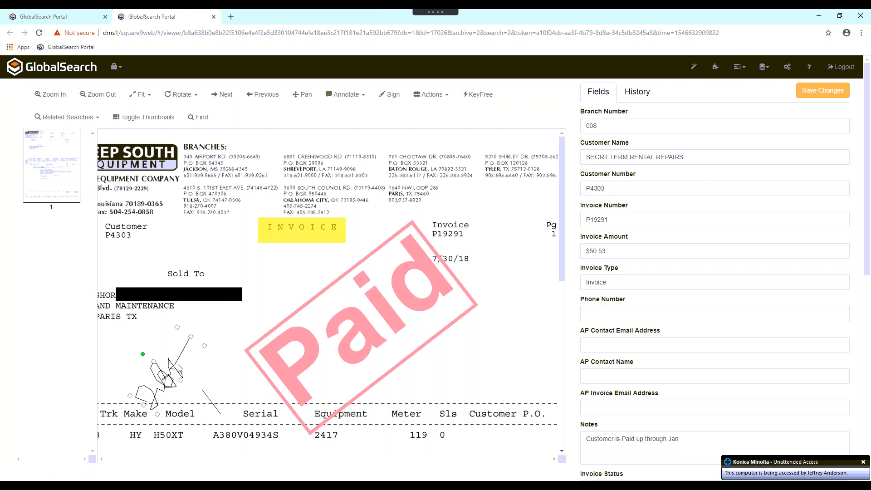
left_click(167, 368)
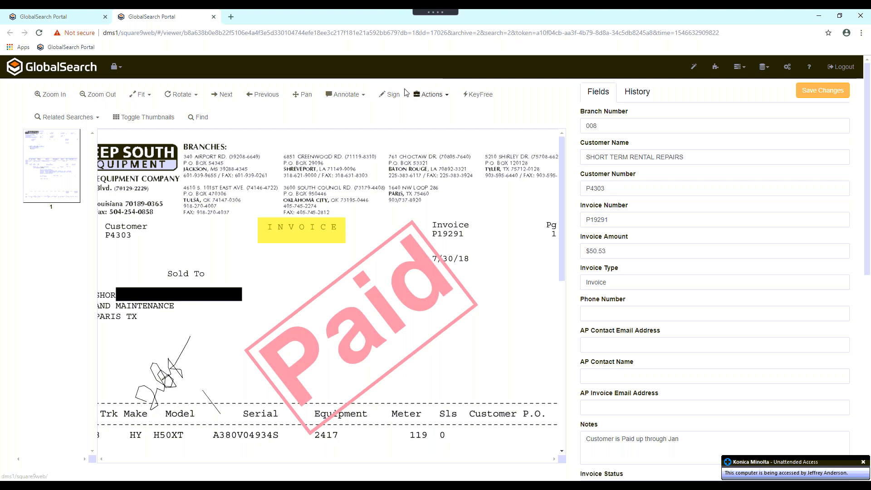
- Open the invoice in Windows to view its PDF, close it, and save the invoice's changes
left_click(423, 96)
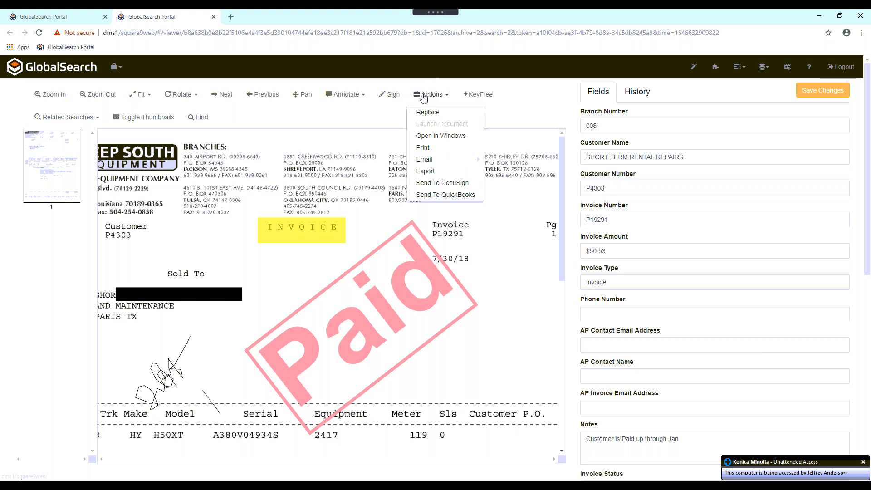
left_click(436, 136)
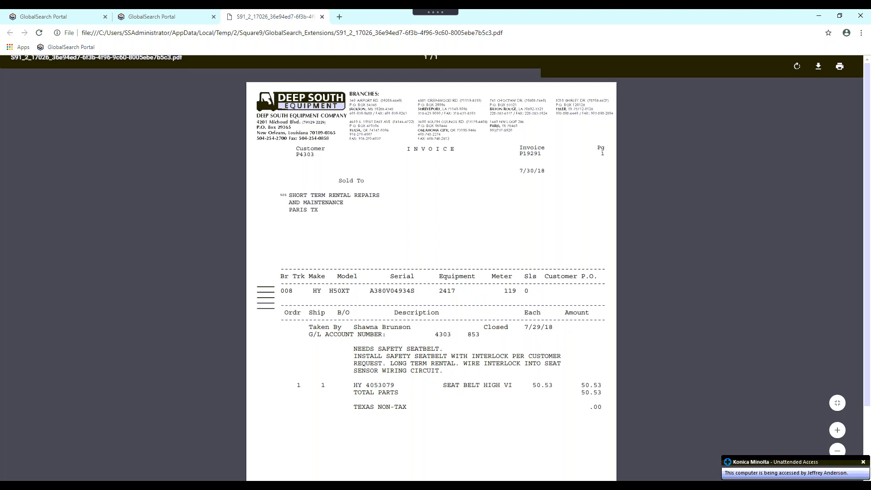
key("ctrl+w")
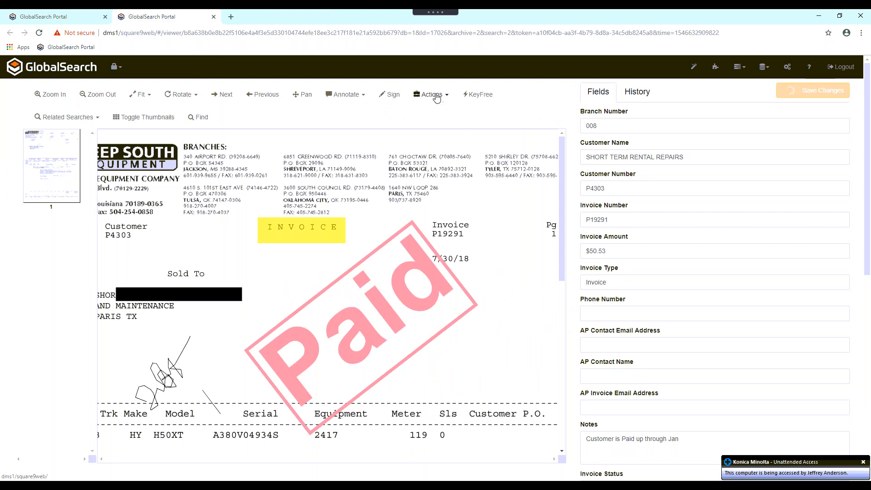
- Open the saved invoice in Windows again to check its PDF for the signature, and close the PDF
left_click(447, 96)
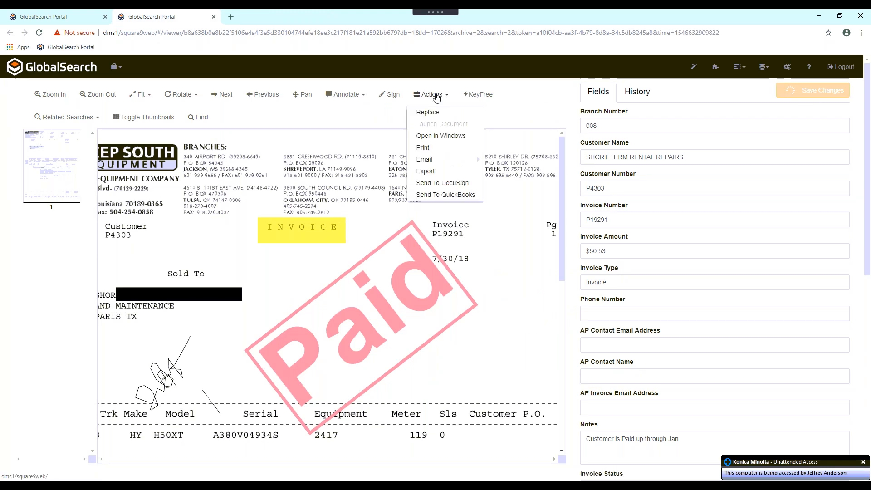
left_click(436, 137)
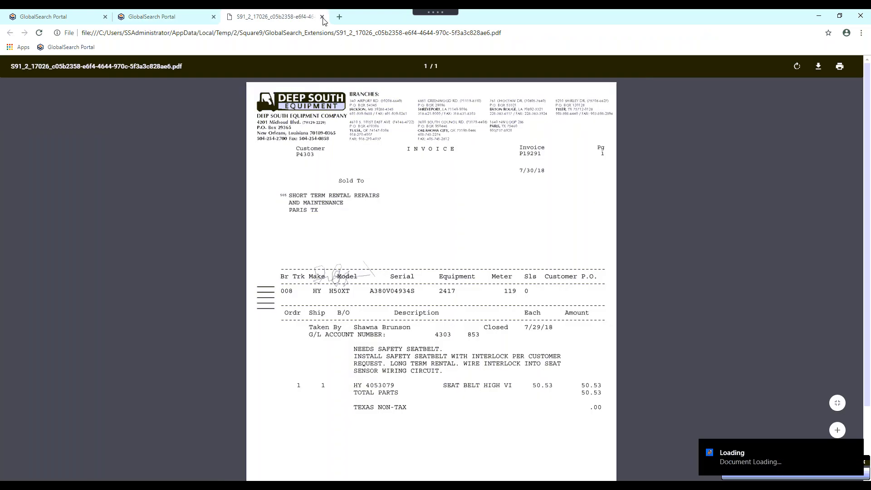
left_click(323, 17)
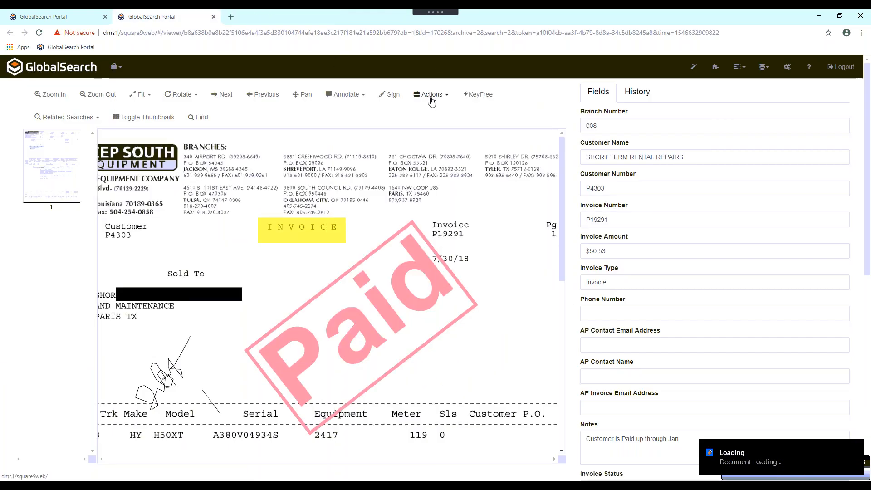
- Print the invoice to the default print device
left_click(431, 96)
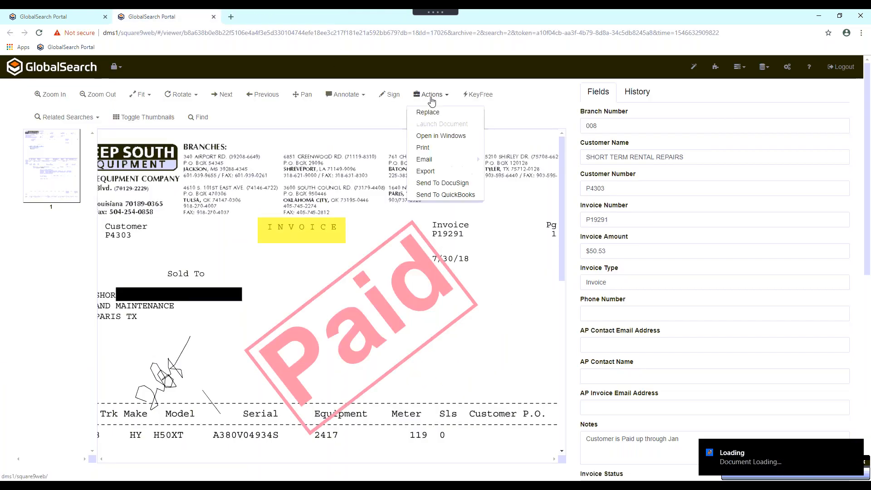
left_click(438, 155)
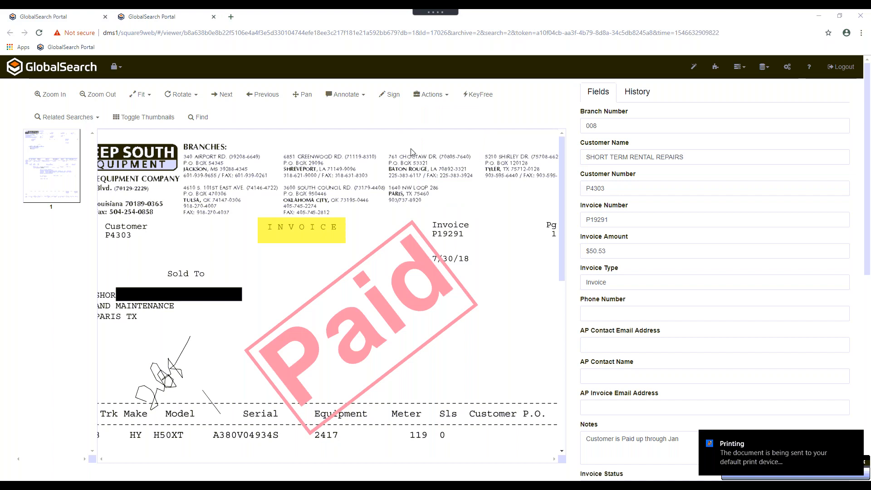
- Examine the email options for sending the invoice with or without annotations and the fields each one offers
left_click(422, 95)
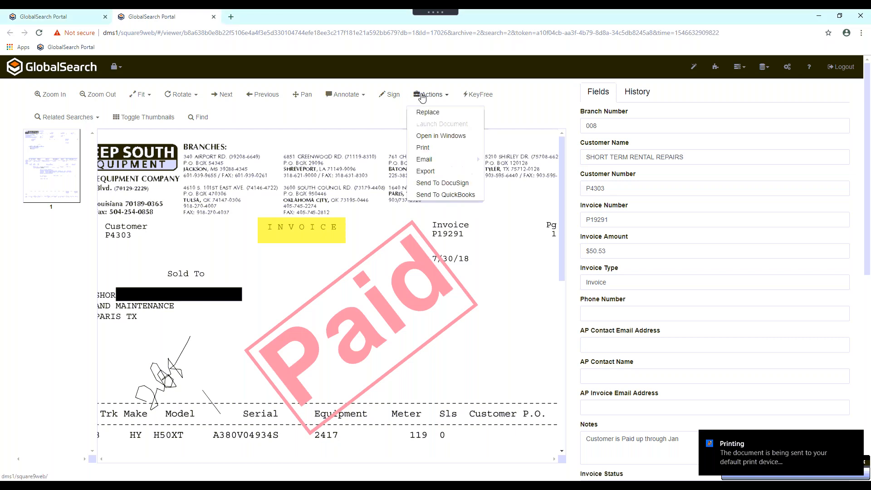
mouse_move(433, 162)
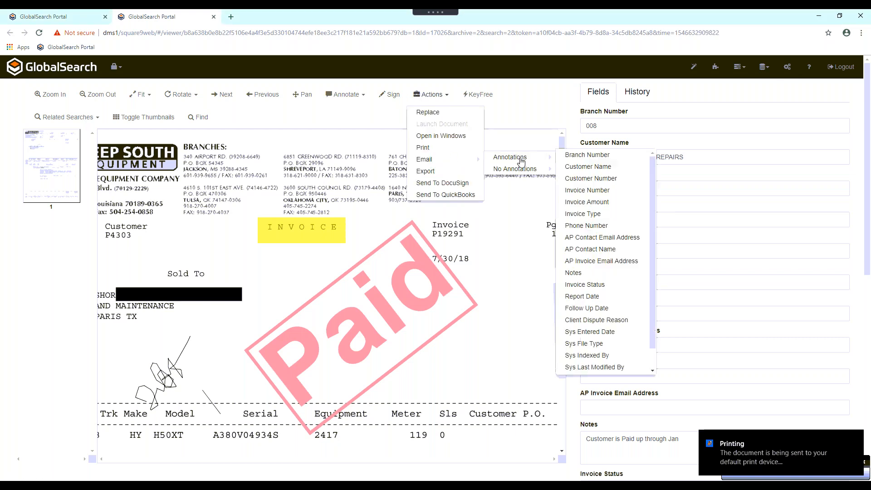
mouse_move(521, 173)
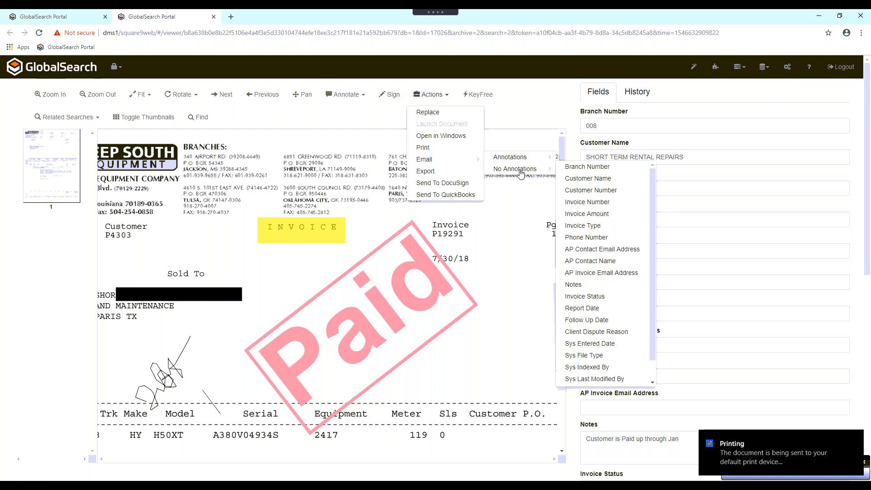
mouse_move(510, 159)
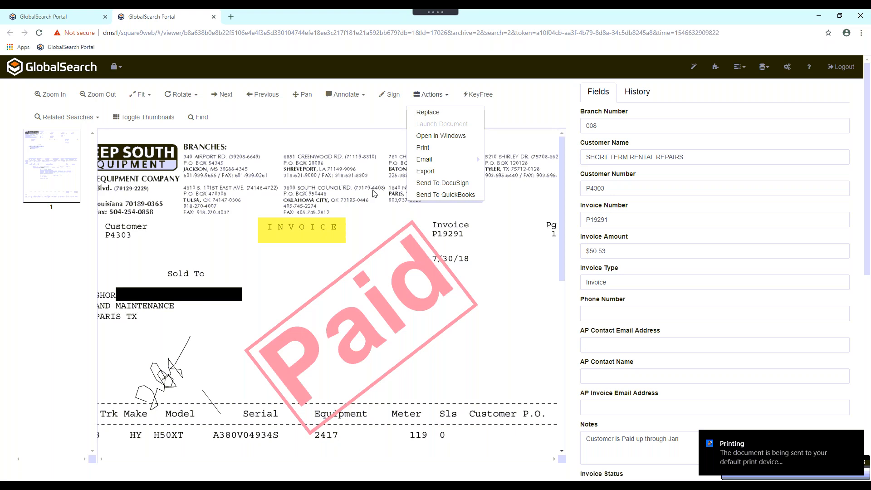
left_click(428, 96)
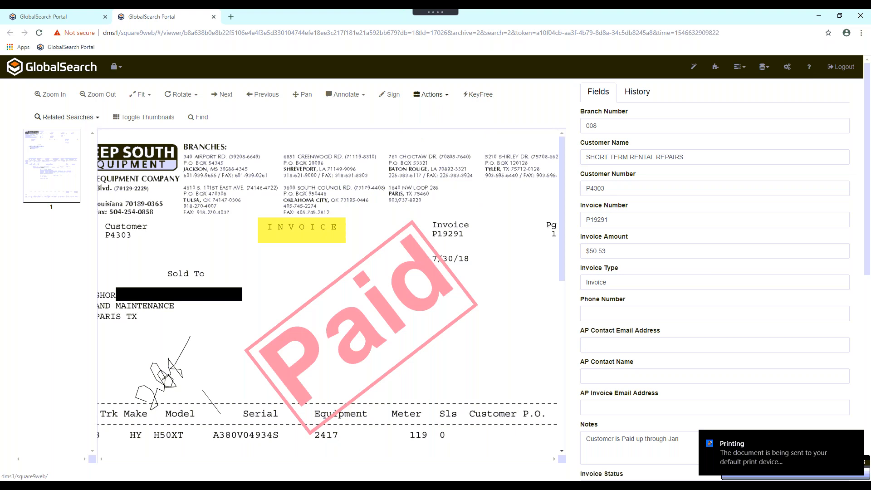
- Look over the related searches available for this invoice
left_click(67, 117)
left_click(66, 117)
left_click(96, 118)
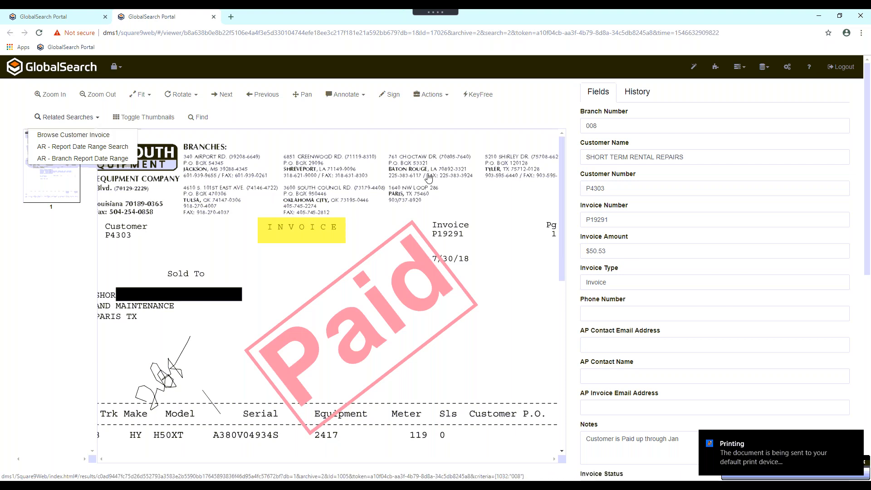
- Go through the invoice's Customer Number, Branch Number, Invoice Number, Invoice Amount and Invoice Type fields without editing them
left_click(632, 189)
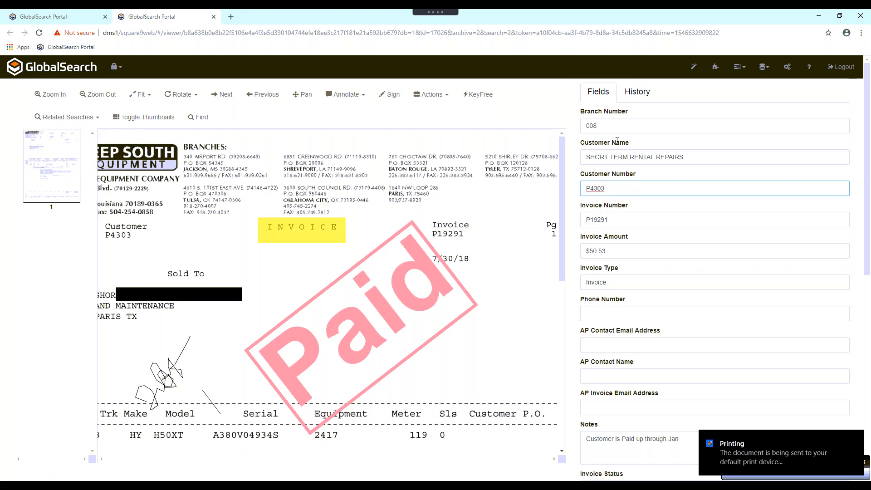
left_click(608, 126)
left_click(608, 219)
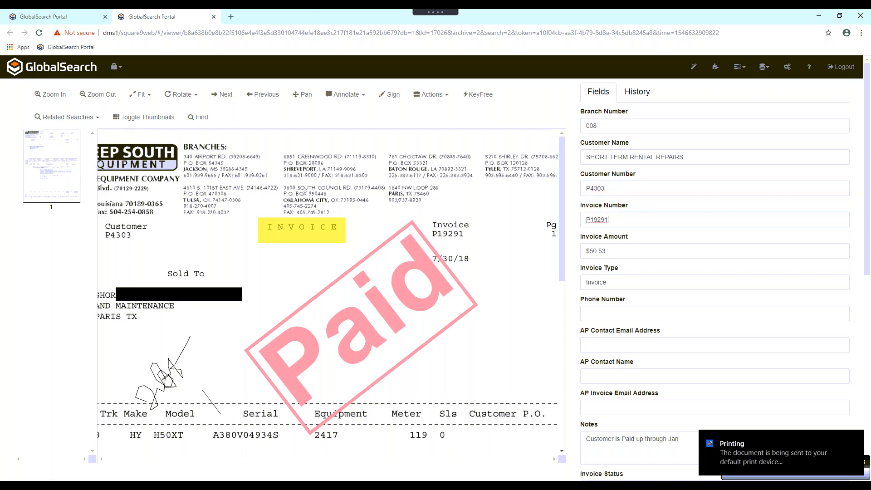
left_click(624, 252)
left_click(622, 289)
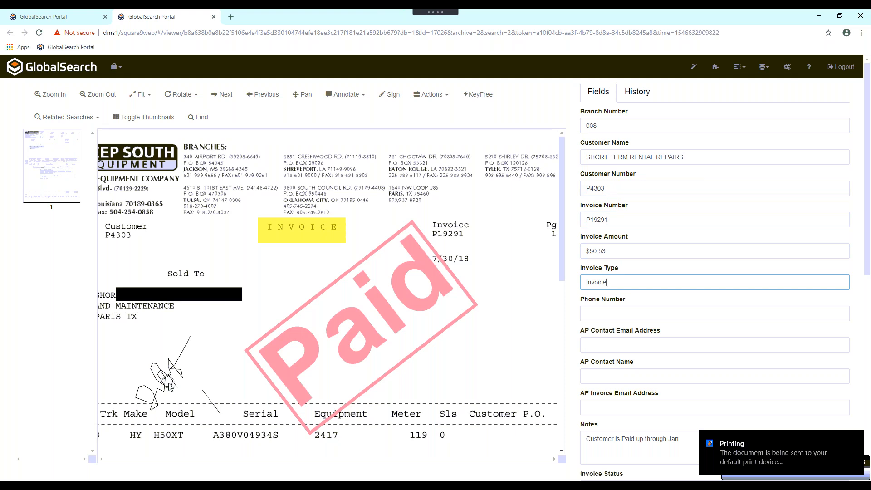
- Delete the Paid stamp and the yellow highlight over the INVOICE title
left_click(368, 335)
right_click(368, 336)
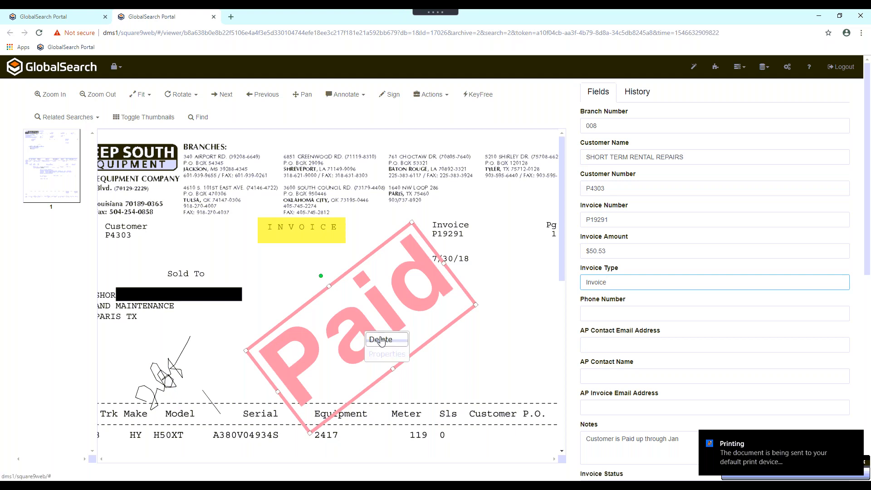
left_click(382, 342)
left_click(293, 230)
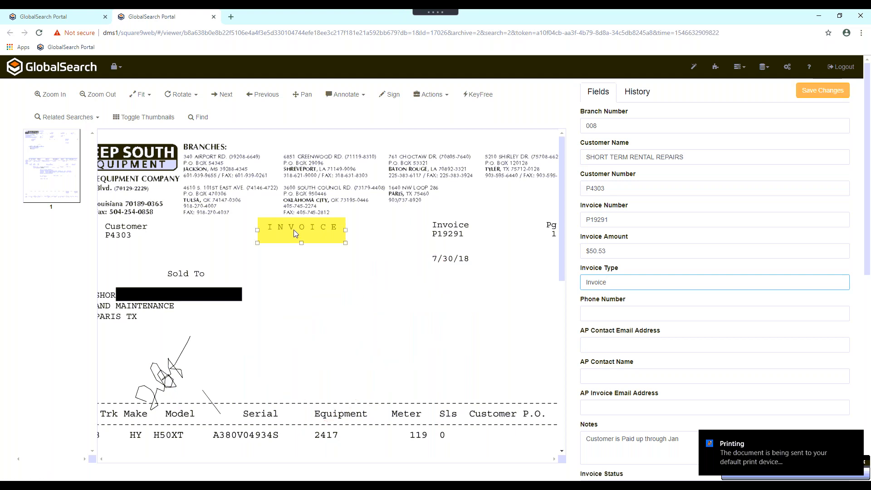
right_click(294, 229)
left_click(309, 235)
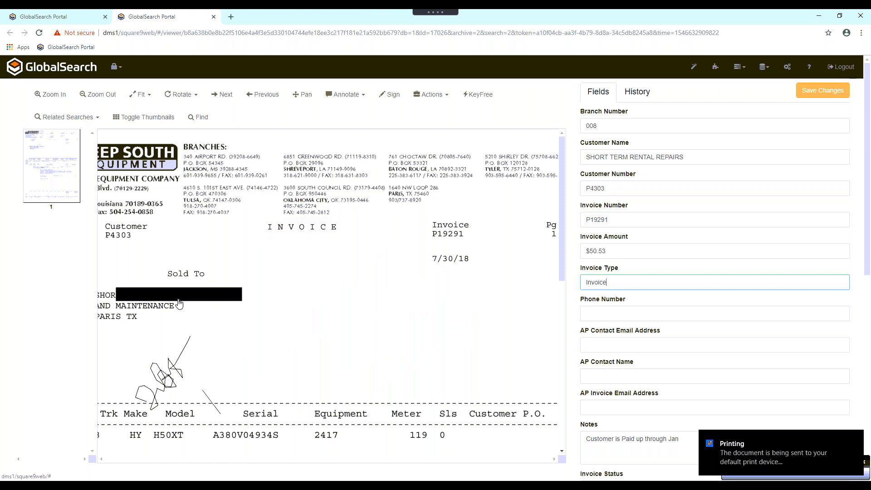
- Delete the black redaction over the Sold To name on the invoice and save the changes
left_click(181, 296)
right_click(180, 296)
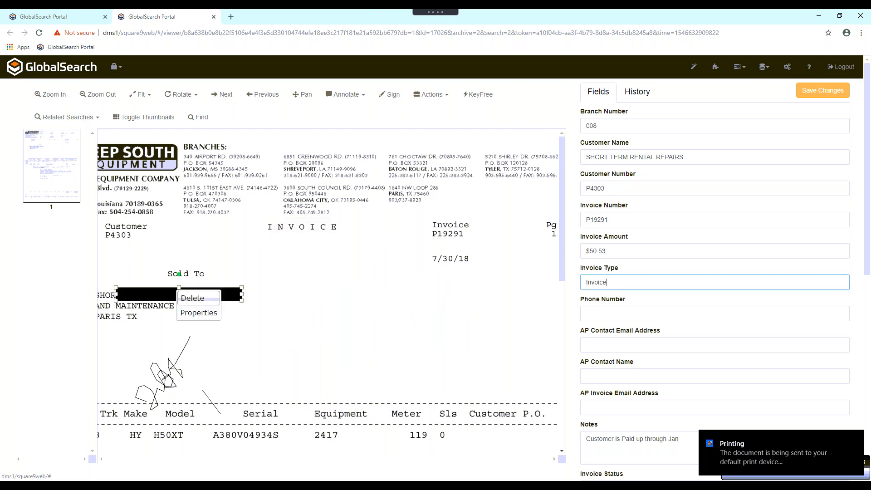
left_click(195, 298)
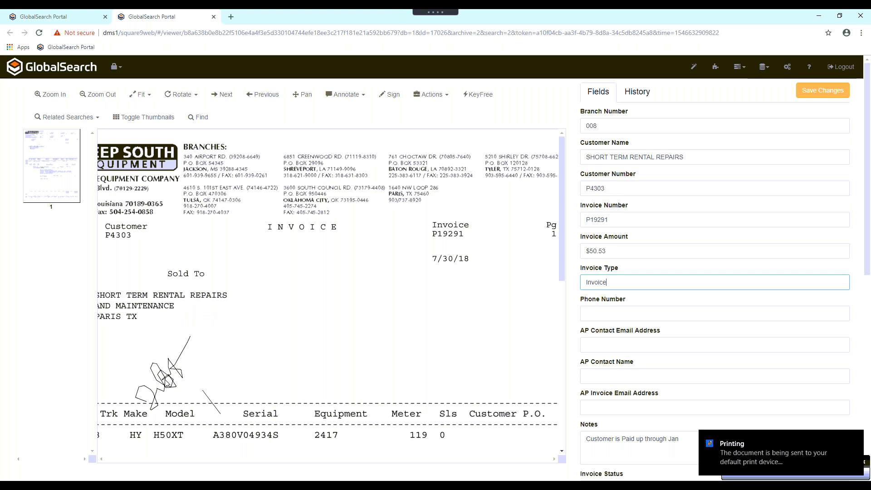
left_click(149, 402)
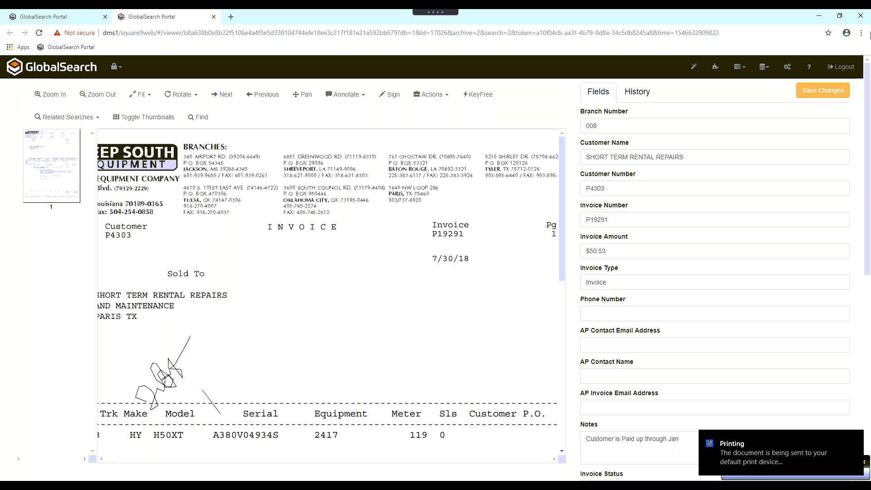
left_click(812, 93)
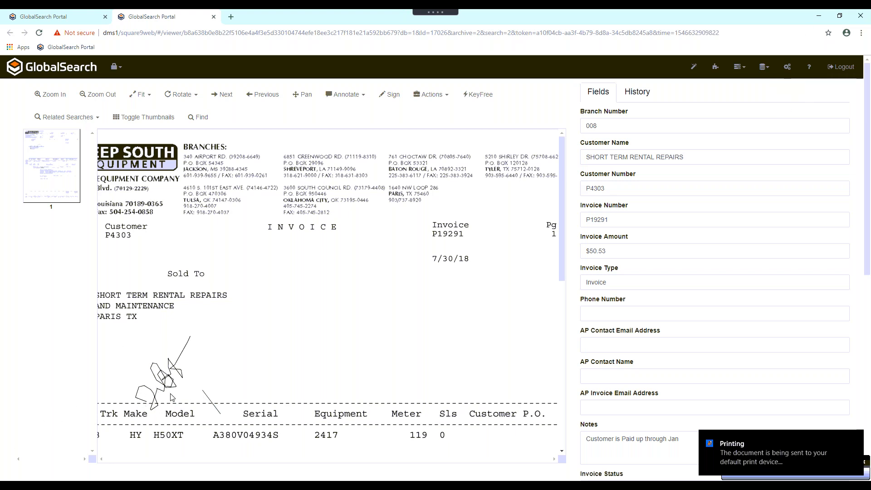
- Look over the document actions available for the current invoice and close its viewer
double_click(629, 219)
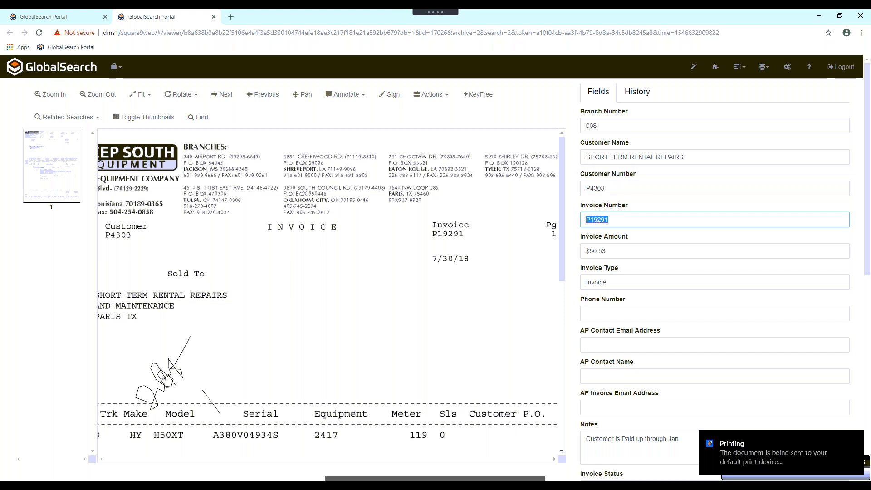
left_click(427, 96)
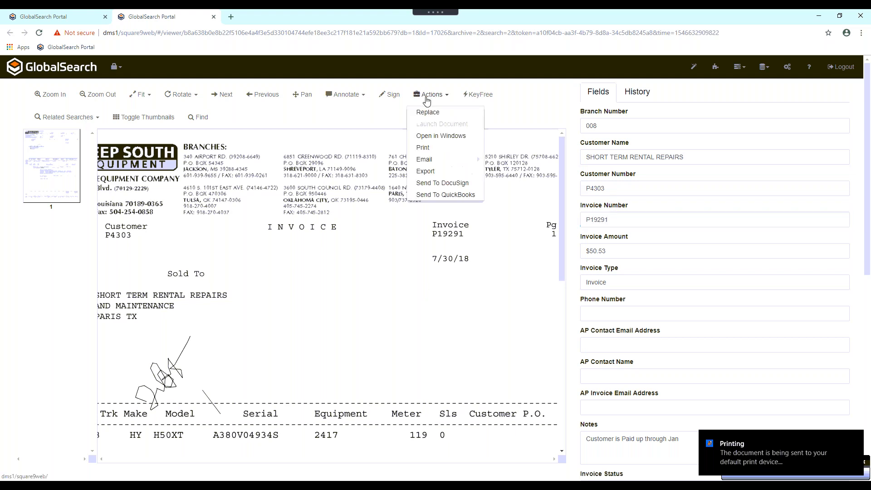
left_click(407, 307)
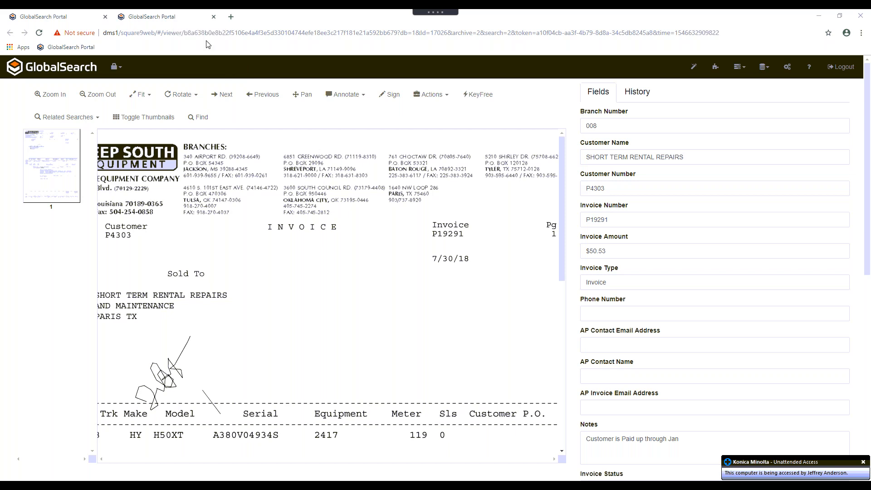
left_click(214, 17)
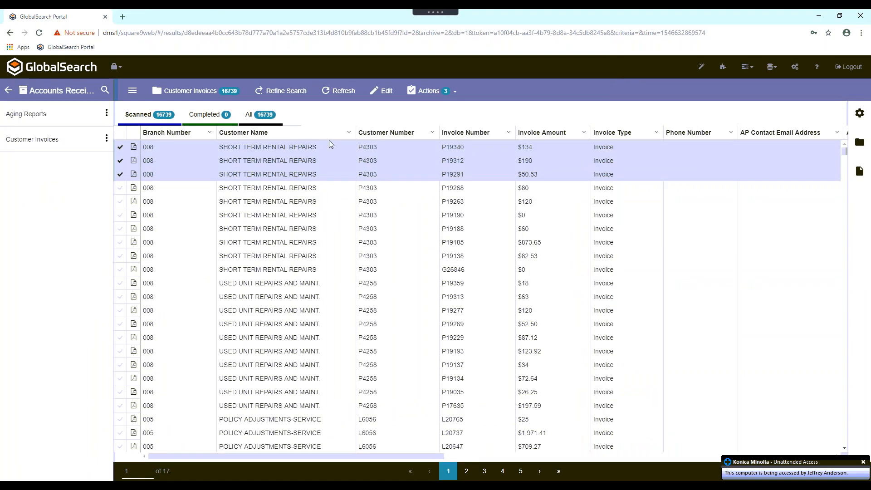
- Bring the Invoice Status column into view in the Customer Invoices results and open the first listed invoice in the viewer
left_click_drag(438, 457, 644, 456)
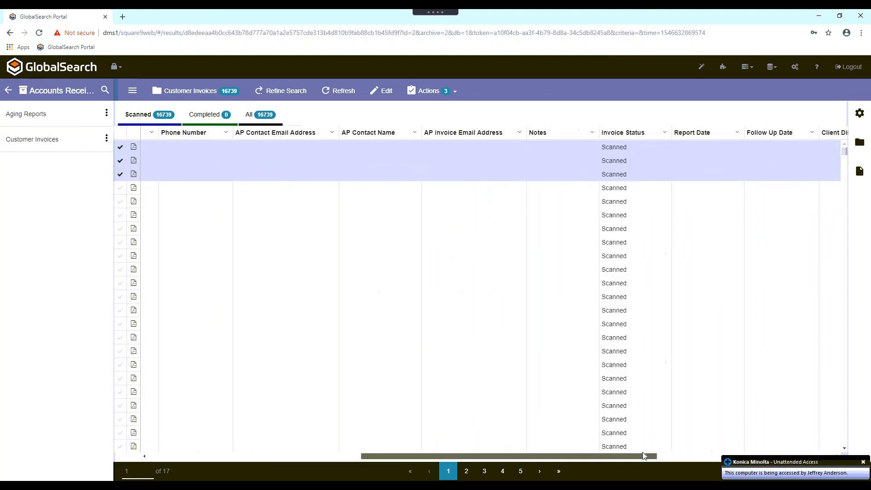
double_click(624, 147)
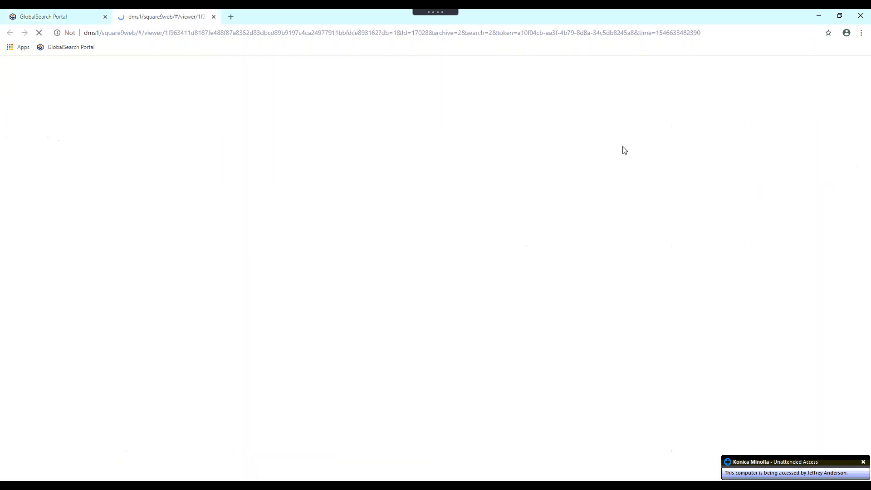
left_click(58, 17)
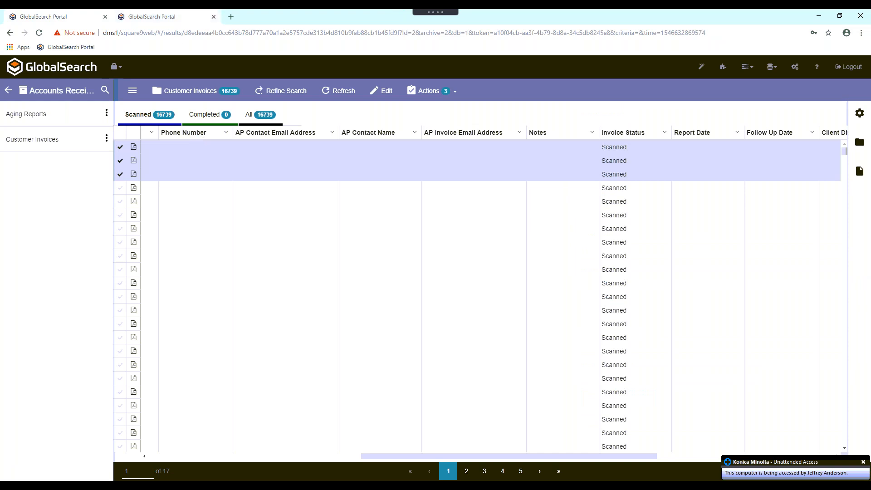
left_click(177, 17)
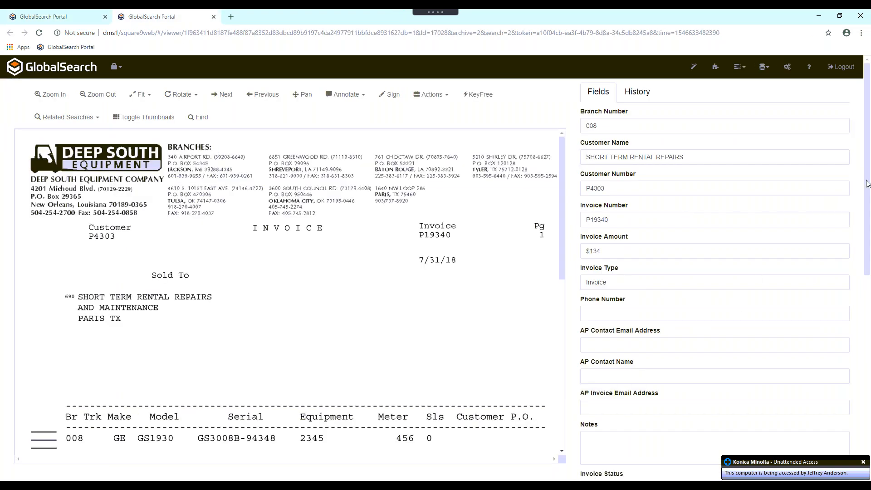
- Review the opened invoice's Invoice Status choices and its system fields without changing anything
scroll(867, 245, "down", 3)
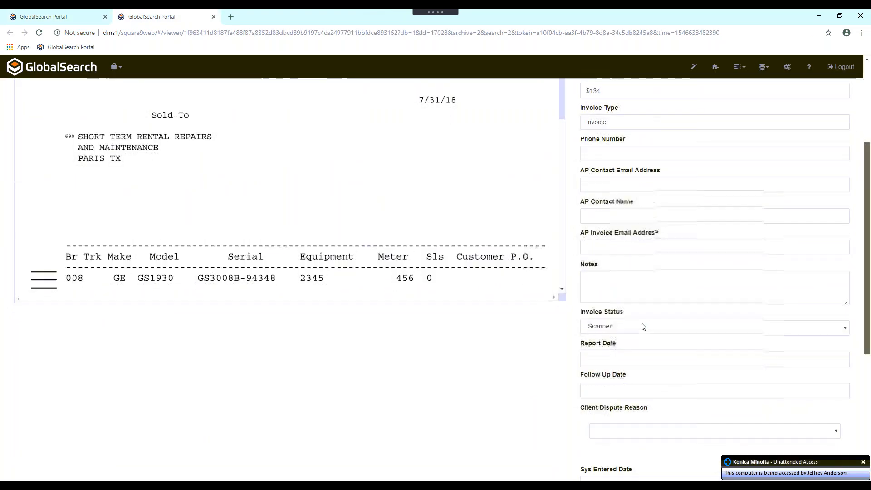
left_click(617, 327)
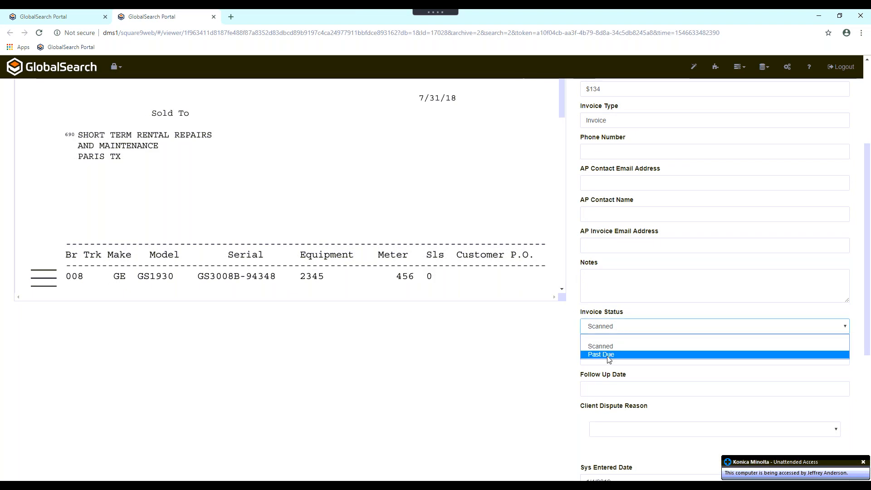
left_click(575, 338)
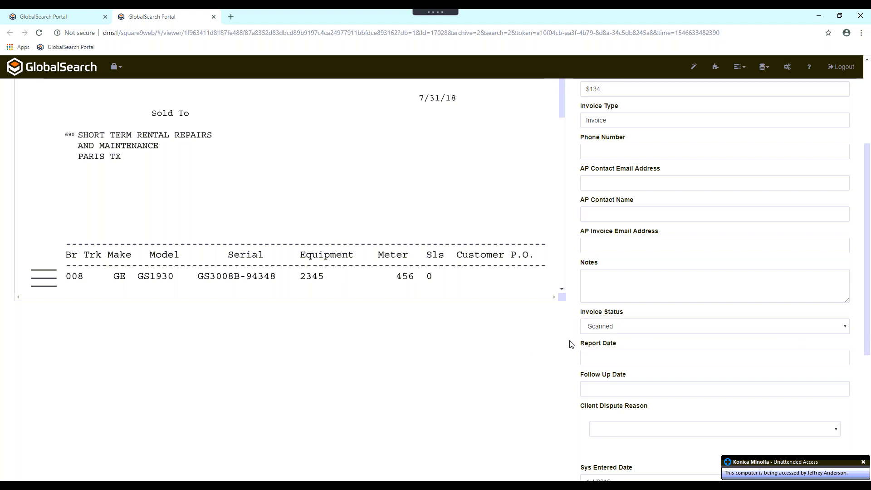
scroll(571, 344, "down", 3)
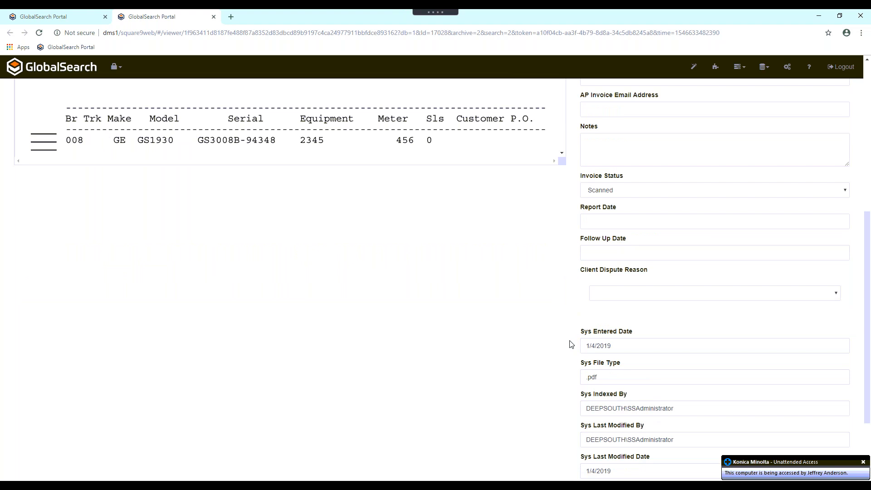
scroll(571, 344, "down", 2)
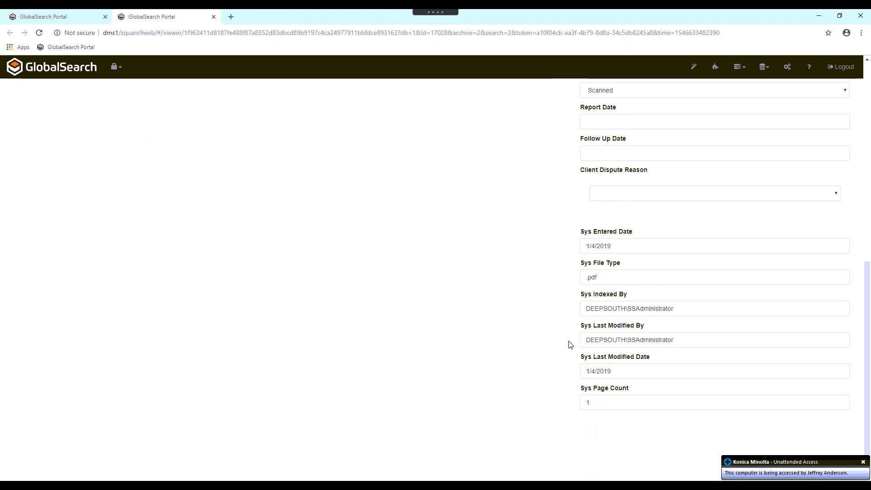
scroll(571, 346, "up", 9)
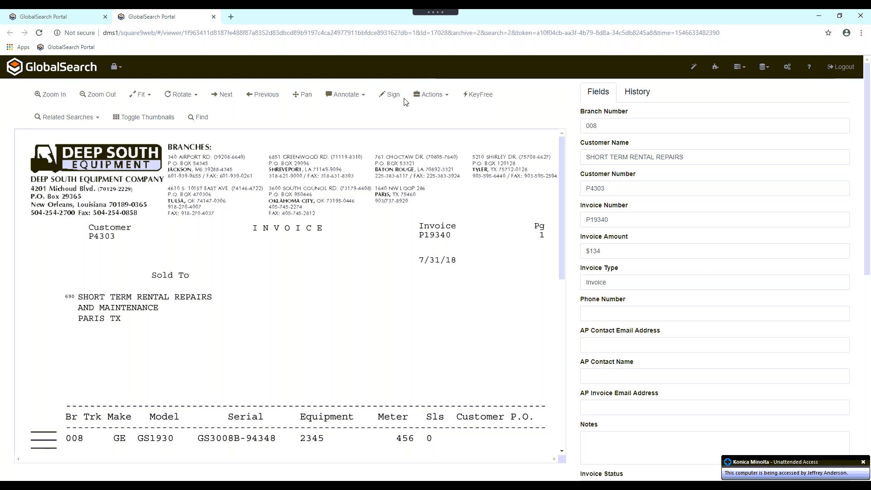
- Review the invoice's document actions, including the email choices, and its annotation types, and close the invoice viewer
left_click(432, 97)
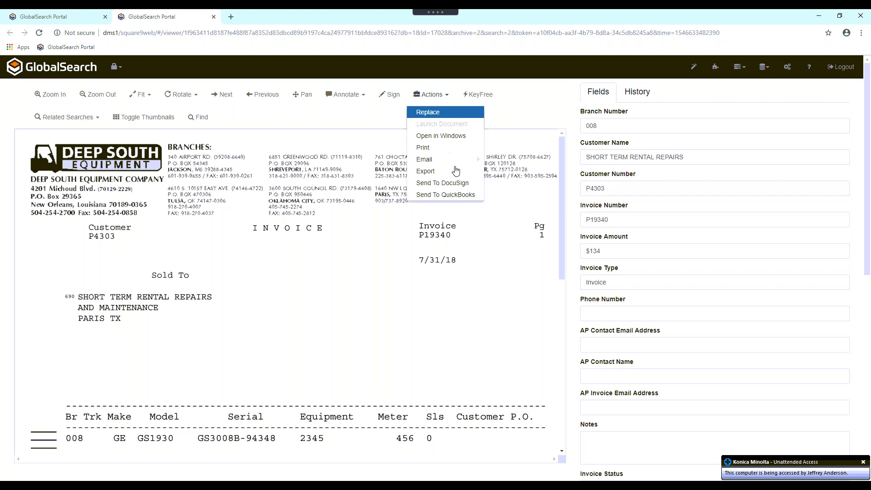
mouse_move(480, 162)
mouse_move(502, 170)
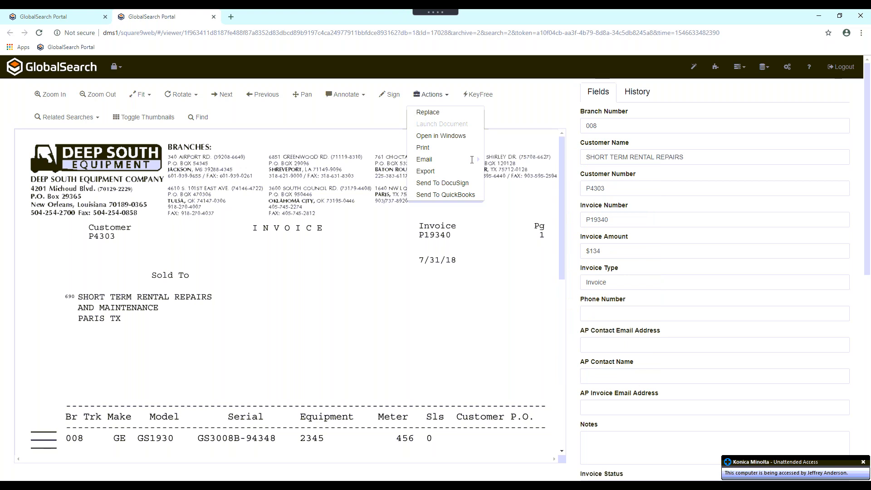
mouse_move(472, 160)
mouse_move(516, 160)
left_click(358, 95)
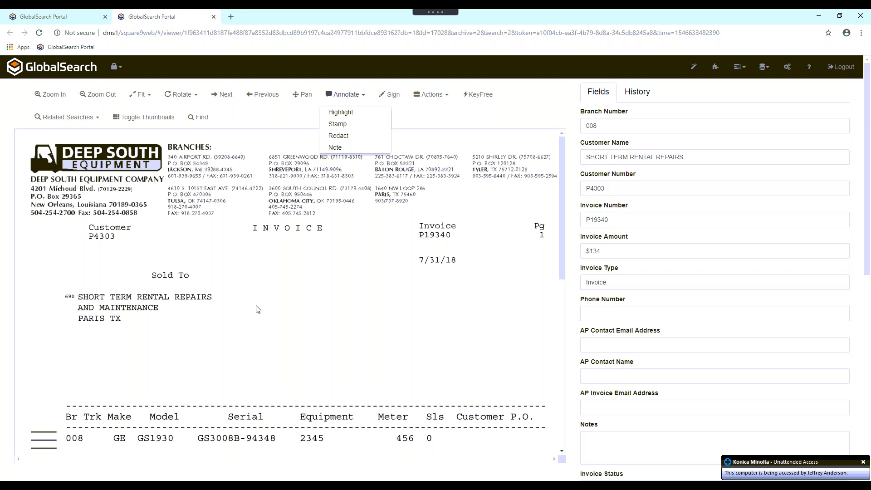
left_click(214, 17)
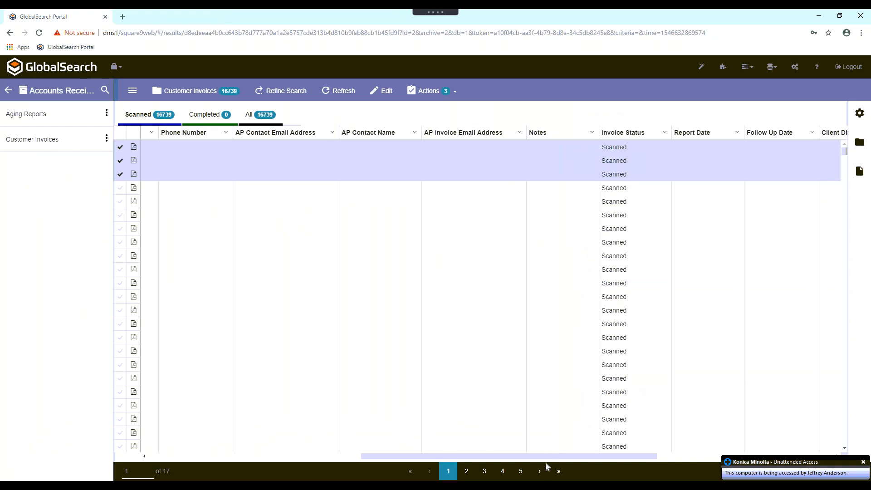
- Run the Aging Reports search, open the branch 001 report to check its Sys Entered Date, and close the report
left_click_drag(484, 458, 190, 458)
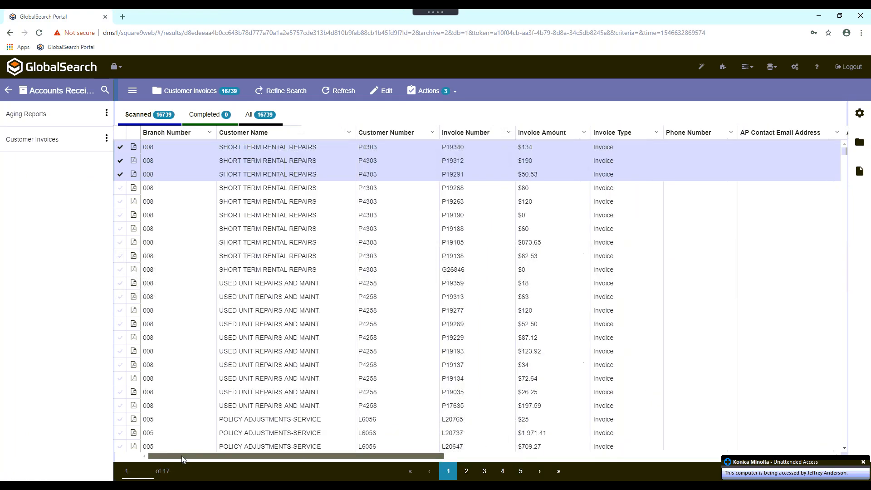
left_click(34, 117)
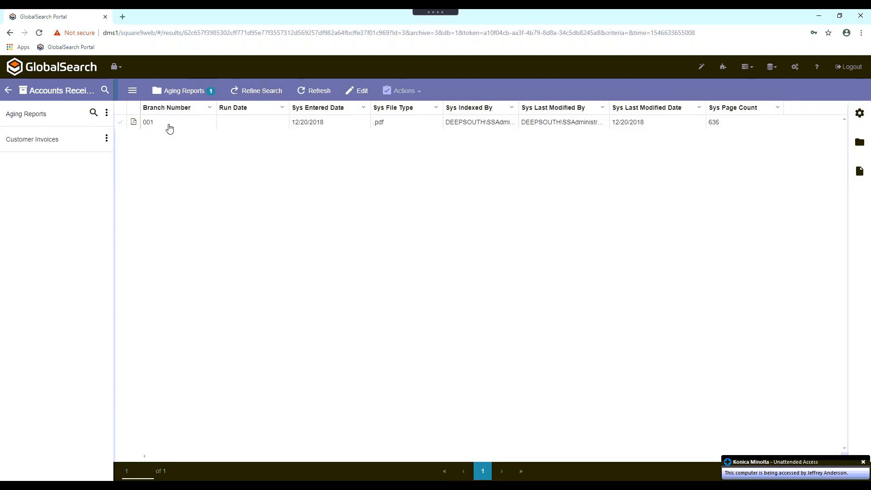
double_click(170, 123)
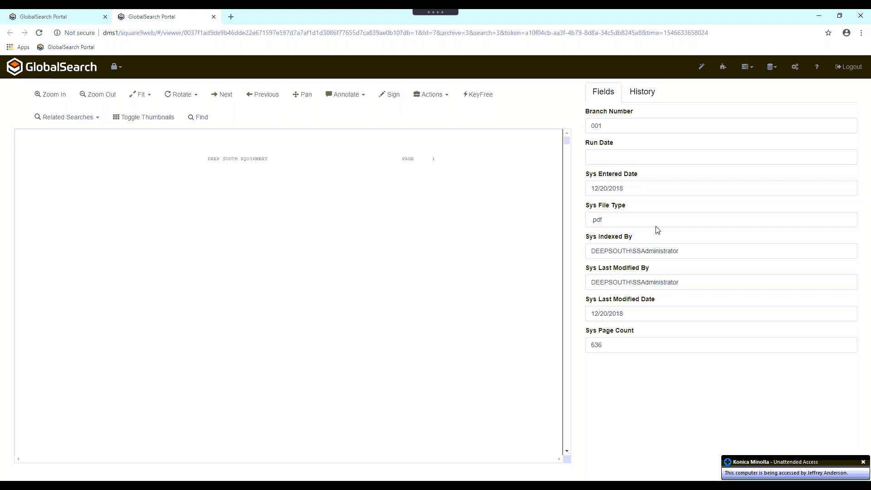
left_click_drag(625, 187, 492, 176)
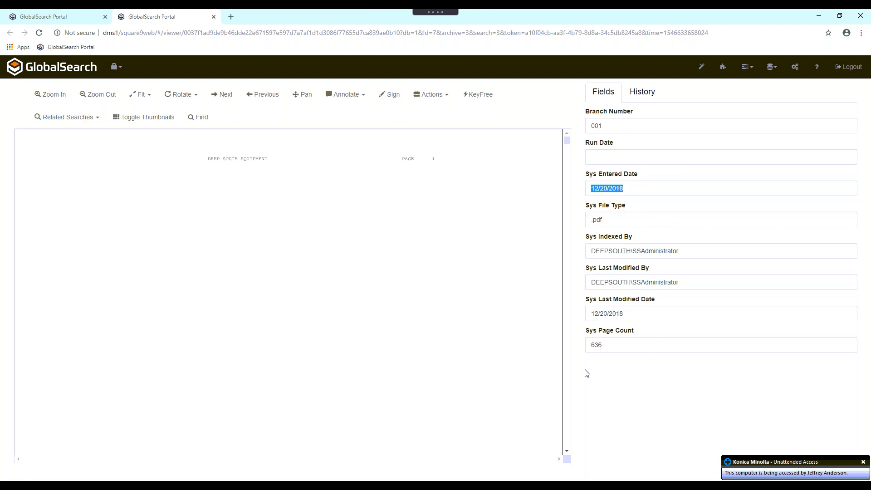
left_click(214, 18)
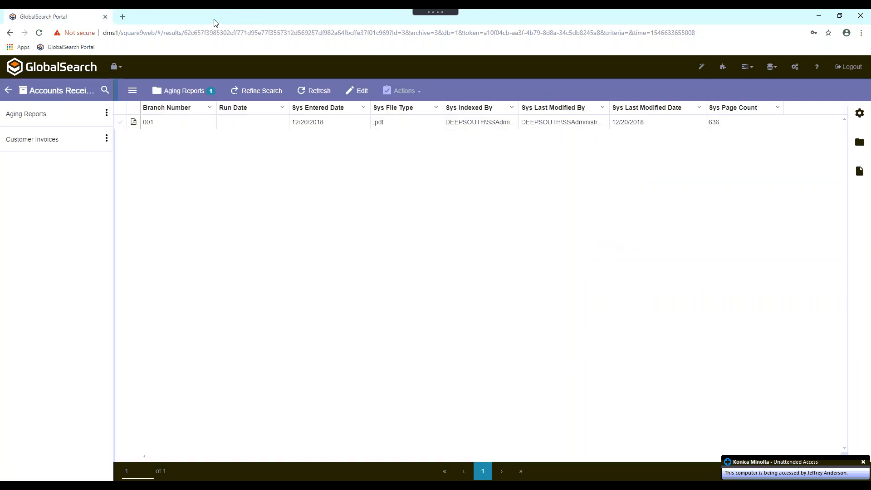